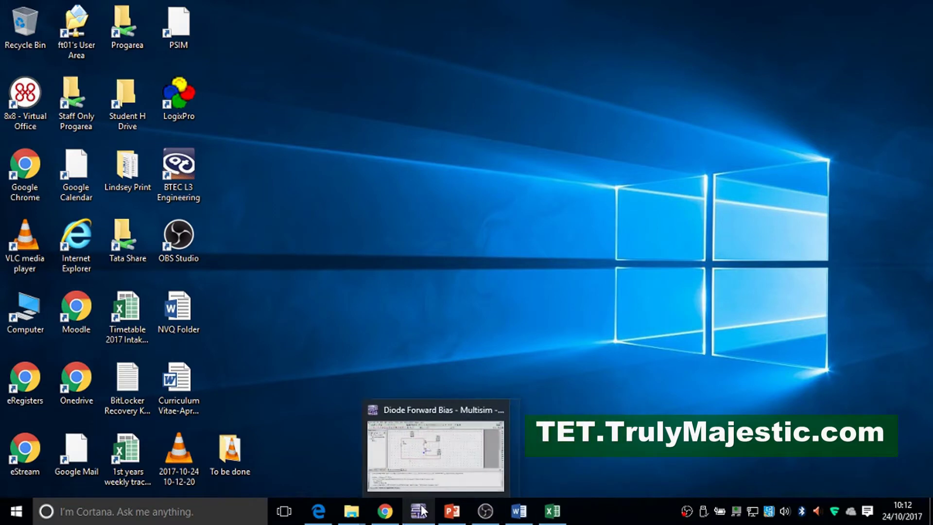
Step: Switch to the Multisim diode circuit and open the component browser to view the CAPACITOR family in the Basic group
click(419, 508)
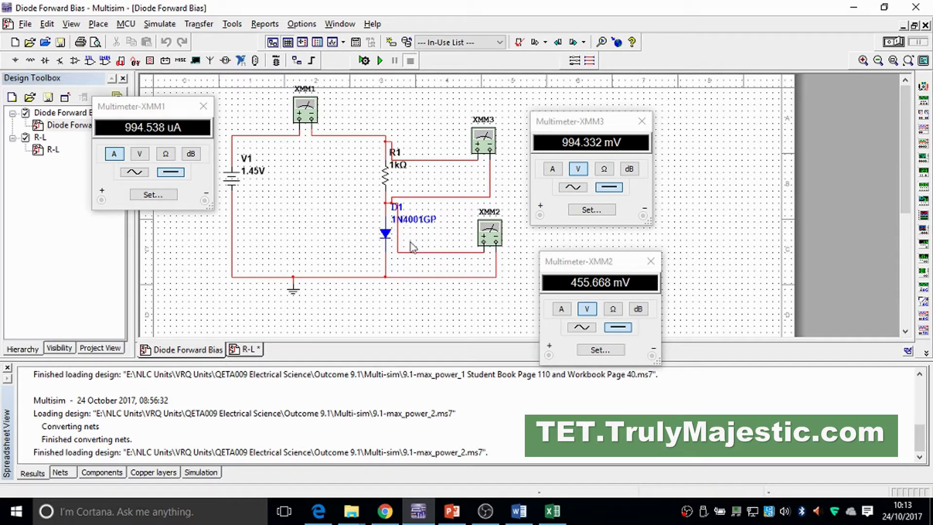
click(30, 60)
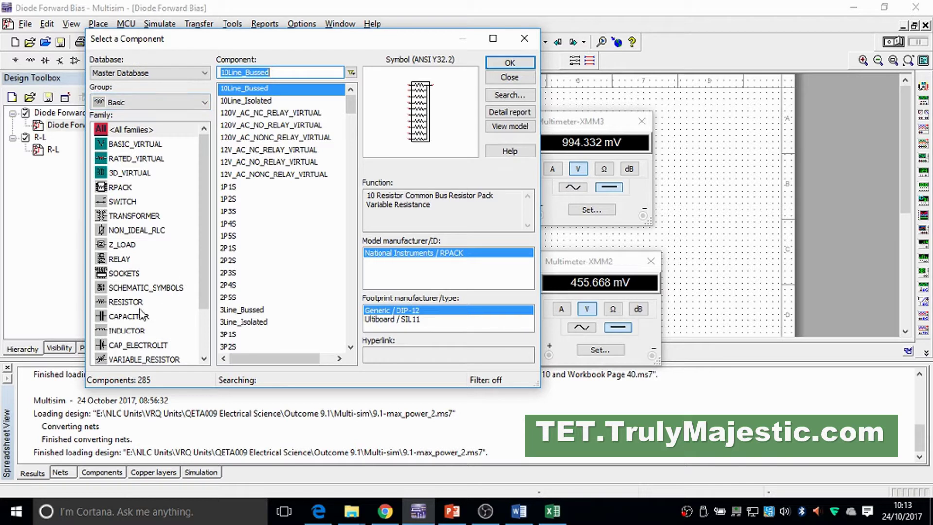
click(119, 318)
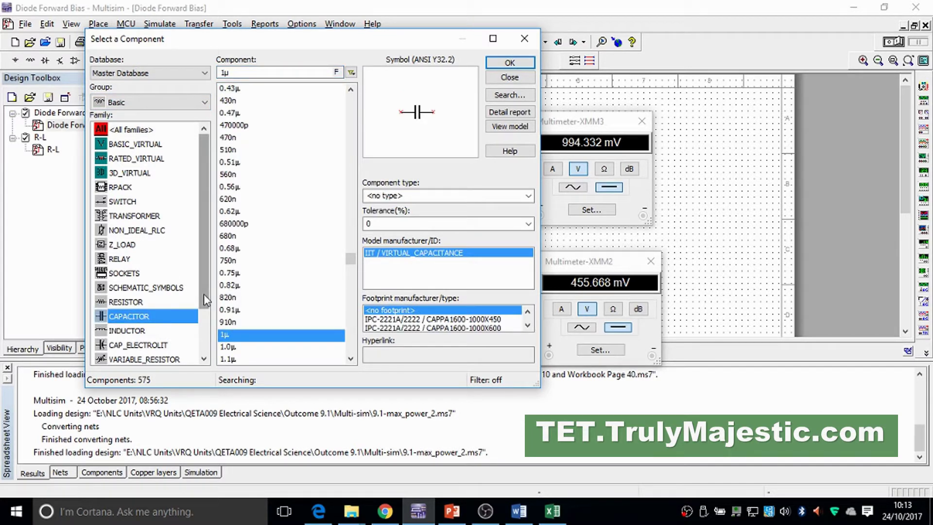
drag(205, 295, 205, 344)
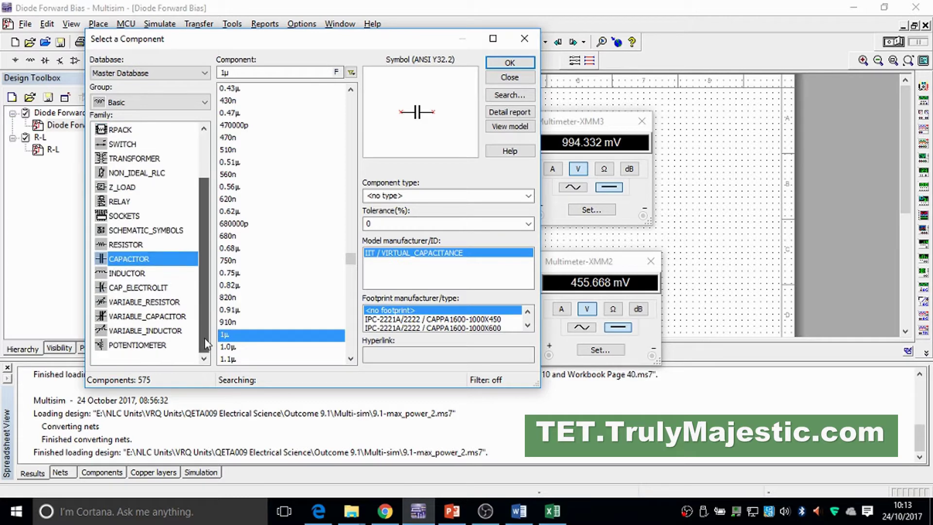
scroll(205, 335, up, 2)
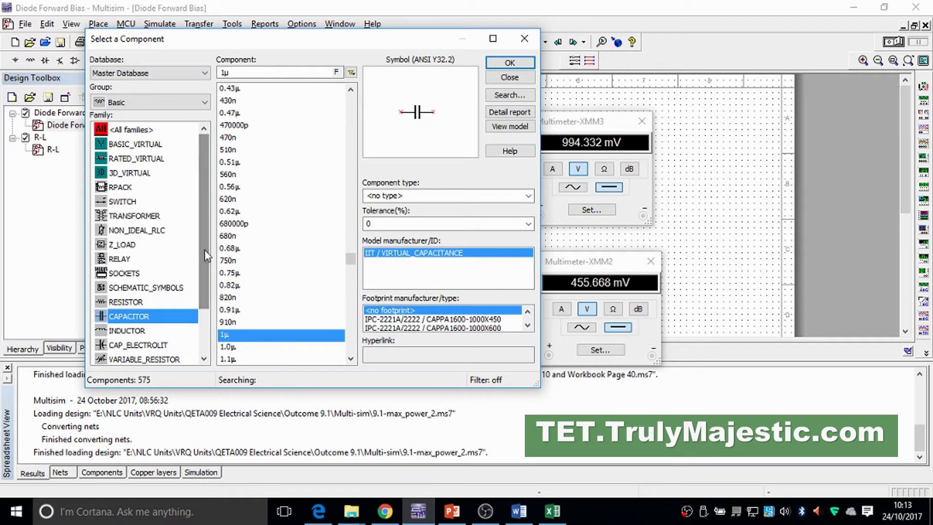
click(168, 77)
click(168, 75)
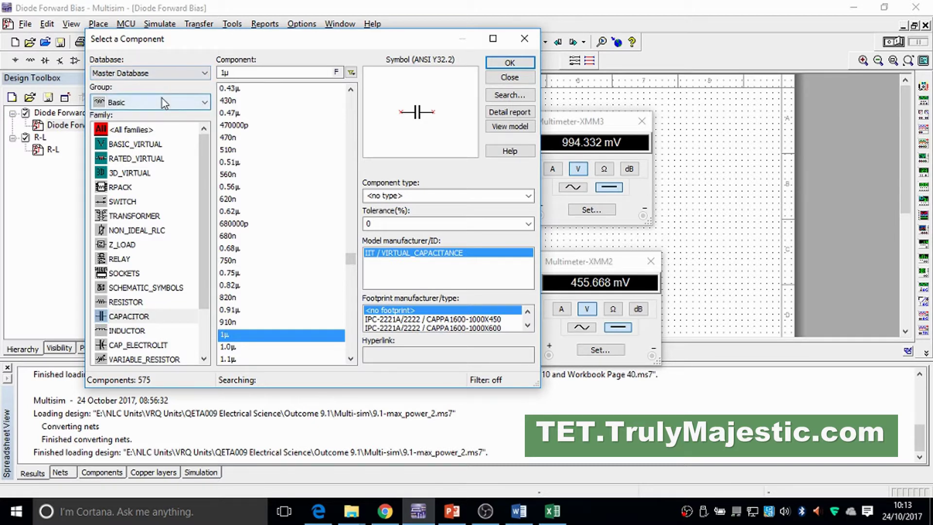
Step: List the Diodes group in the component browser and preview the 1.5KE110CA-E3/54, 1N3660 and 1N3613GP parts
click(162, 102)
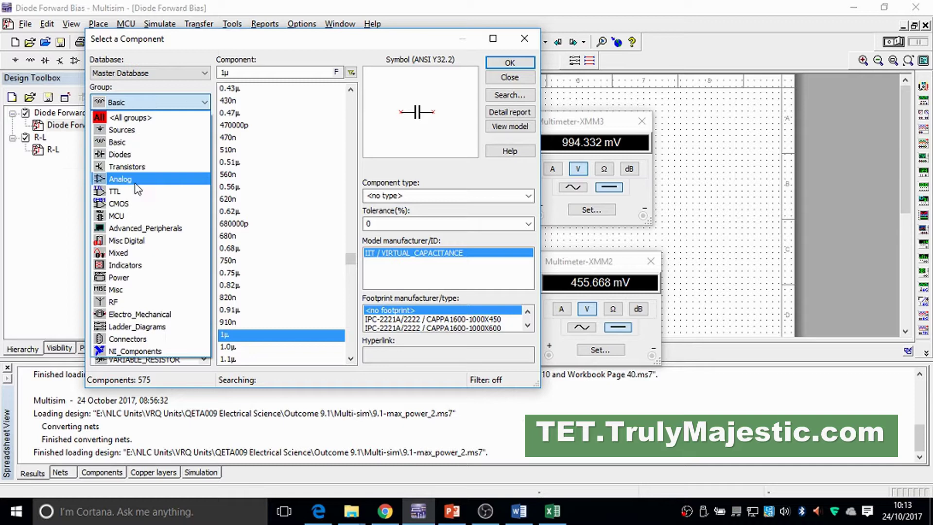
click(127, 154)
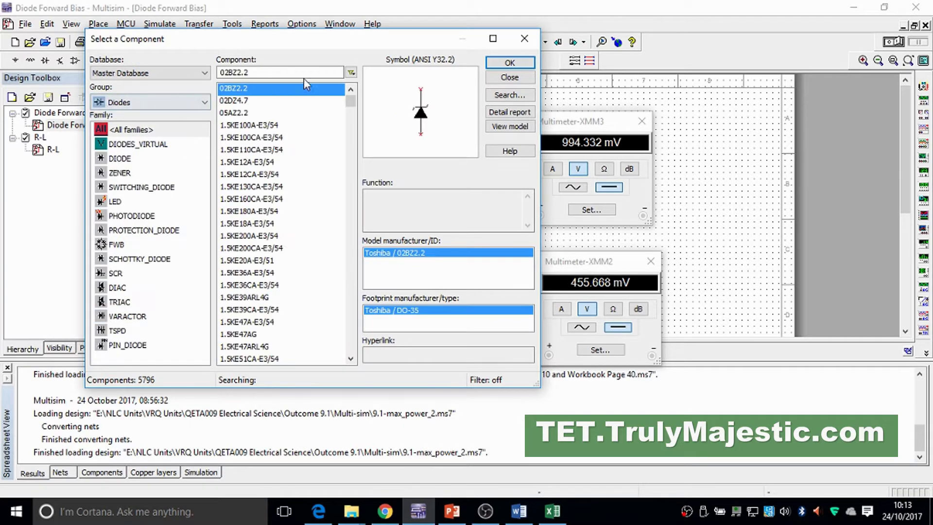
click(255, 72)
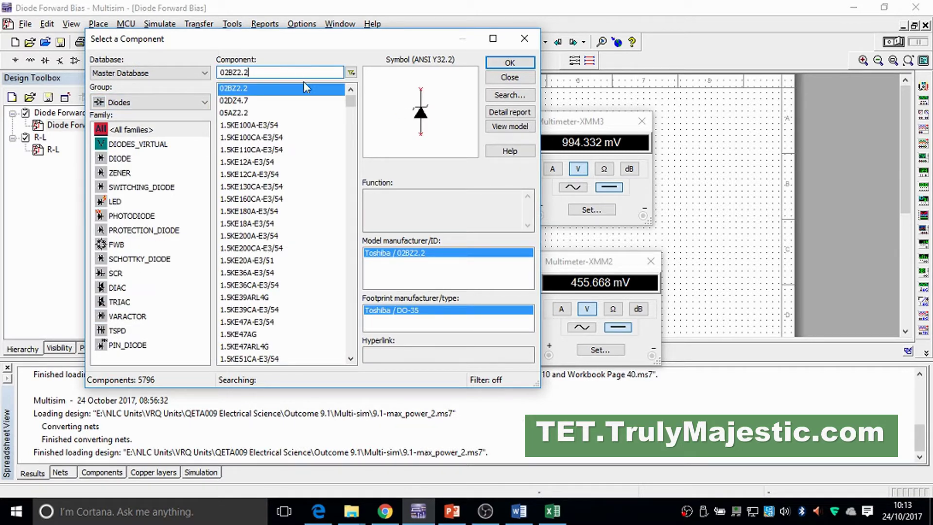
click(280, 151)
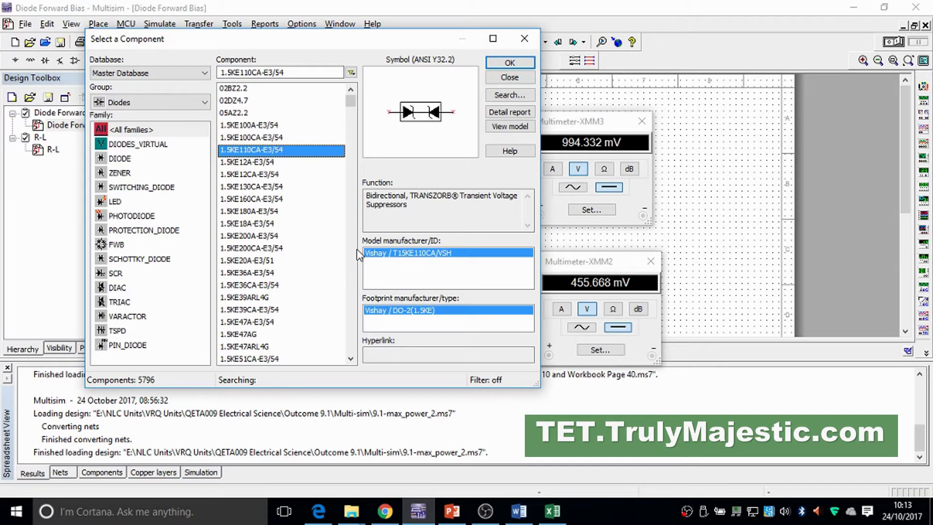
text(1N3660)
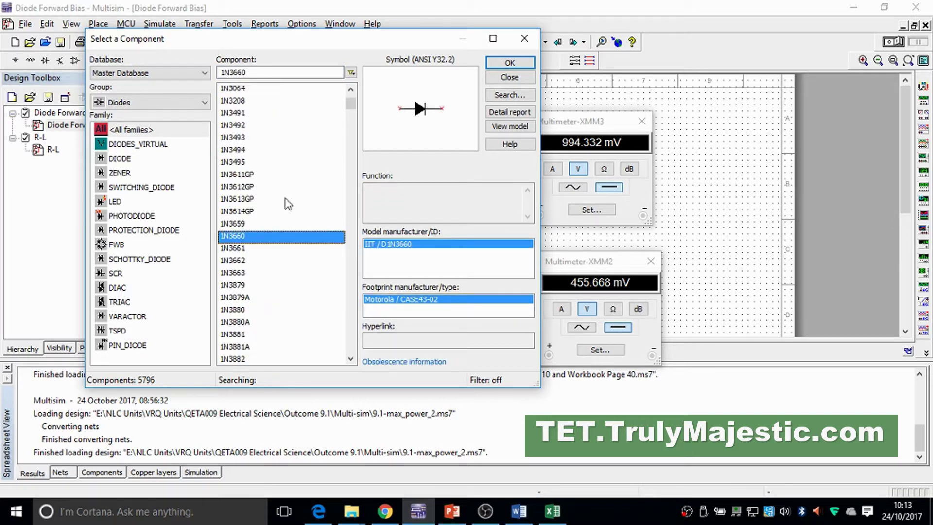
click(252, 200)
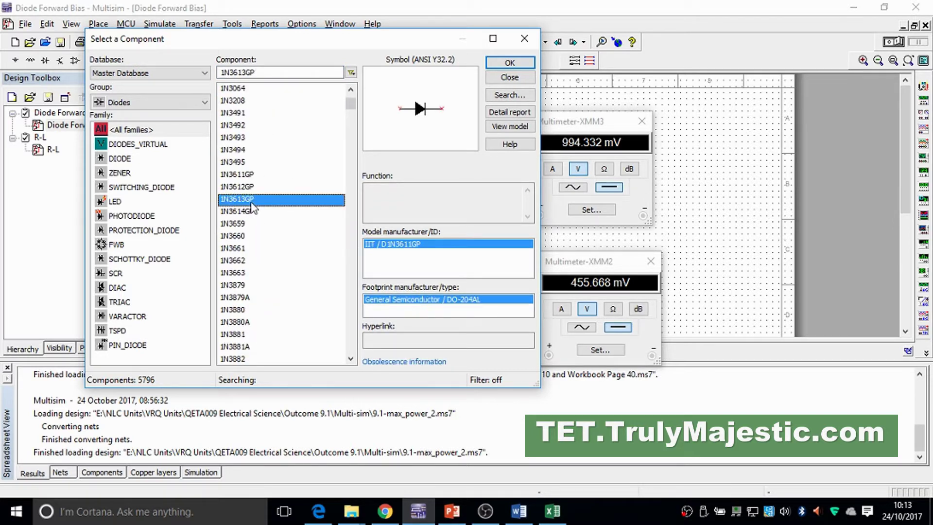
Step: Narrow the listing to the DIODE family, search it for 1n400 and select the 1N4001GP part
click(164, 145)
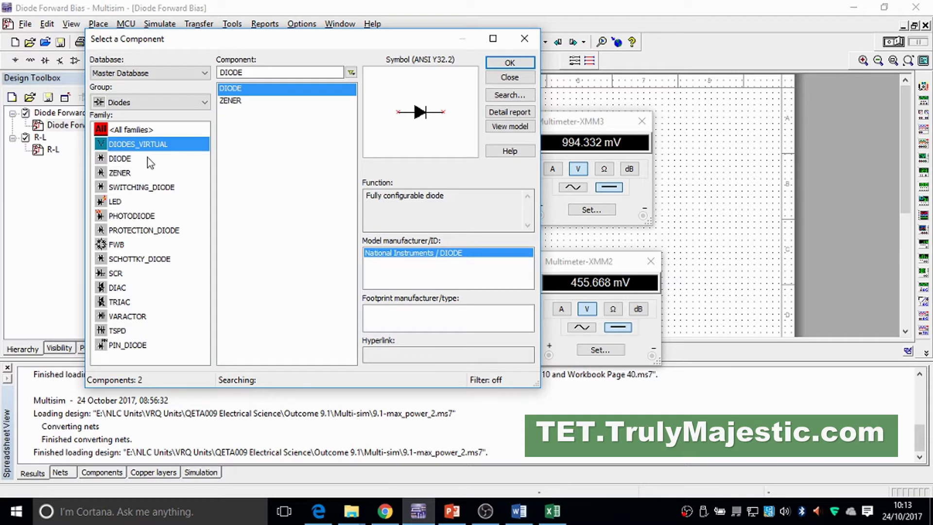
click(126, 161)
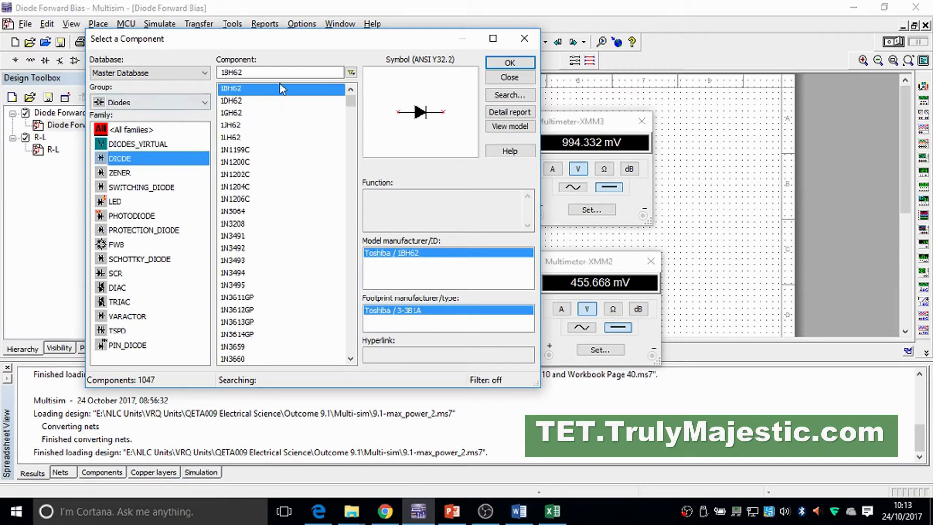
drag(243, 73, 223, 74)
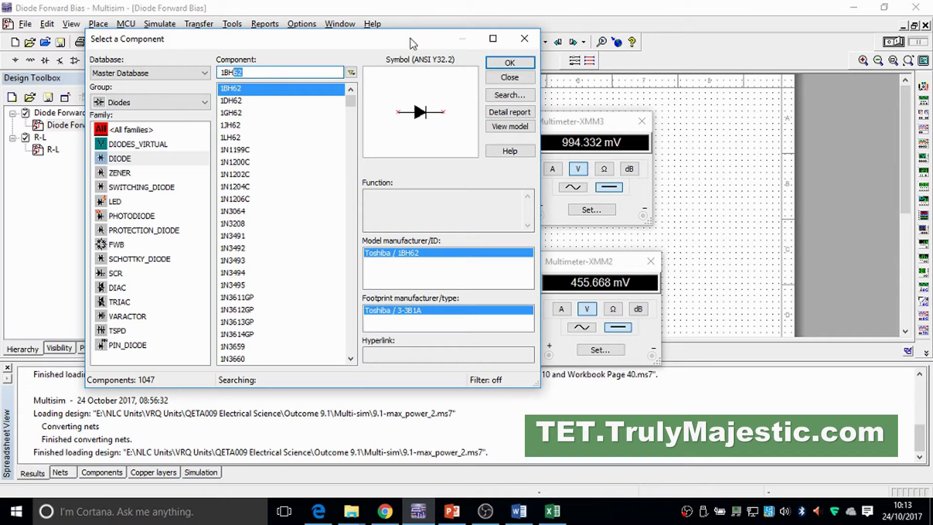
drag(412, 45, 771, 66)
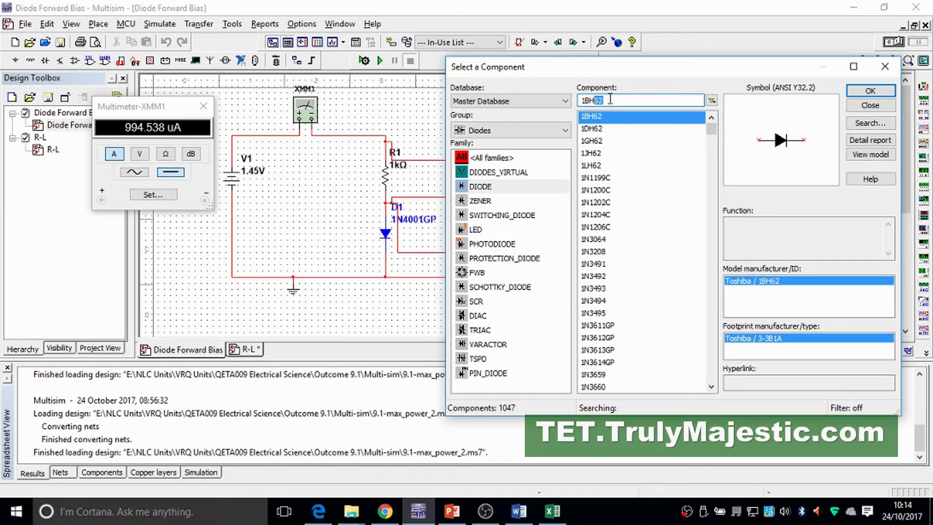
drag(604, 99, 569, 100)
text(1n)
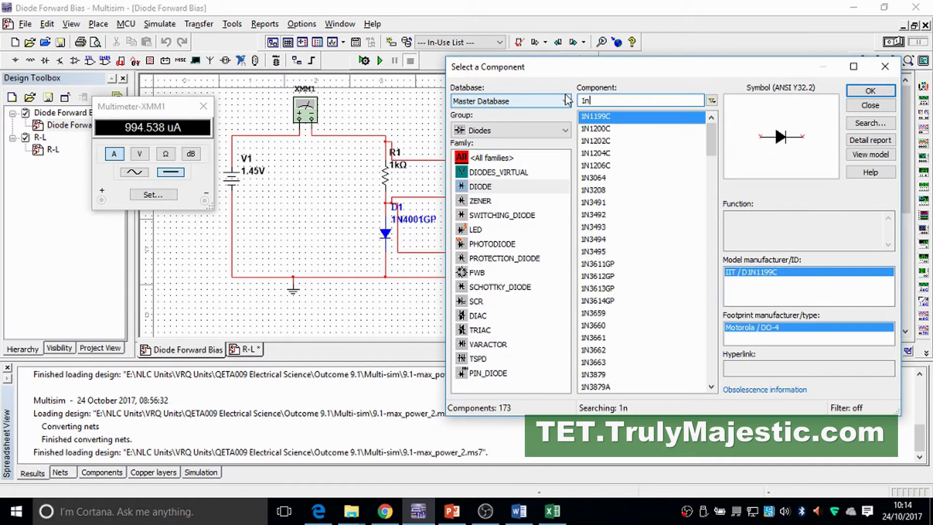
text(400)
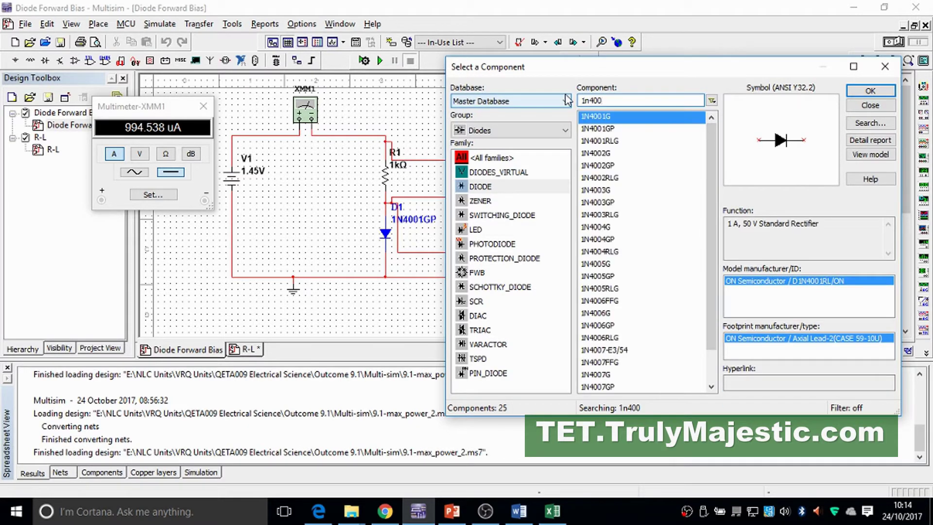
click(613, 129)
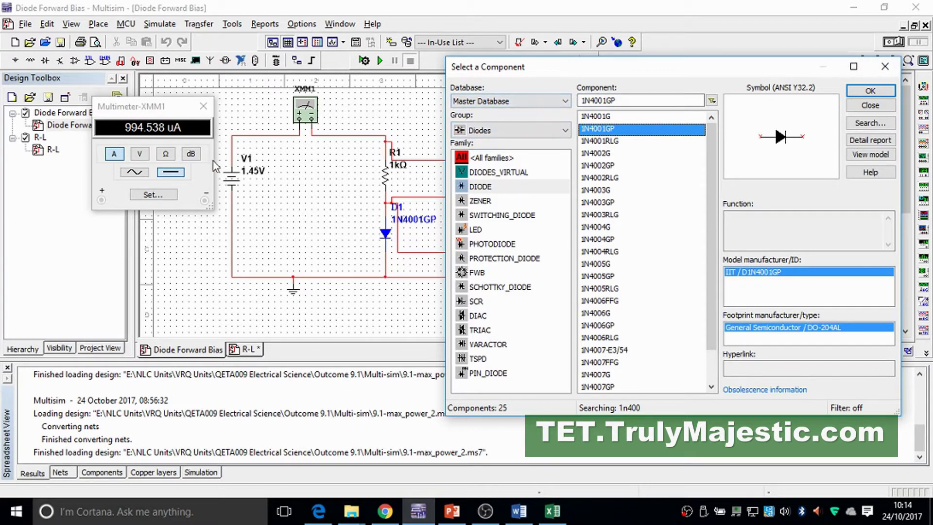
Step: Preview DC_POWER and GROUND in the POWER_SOURCES family of the Sources group, closing the component browser without placing anything
click(511, 130)
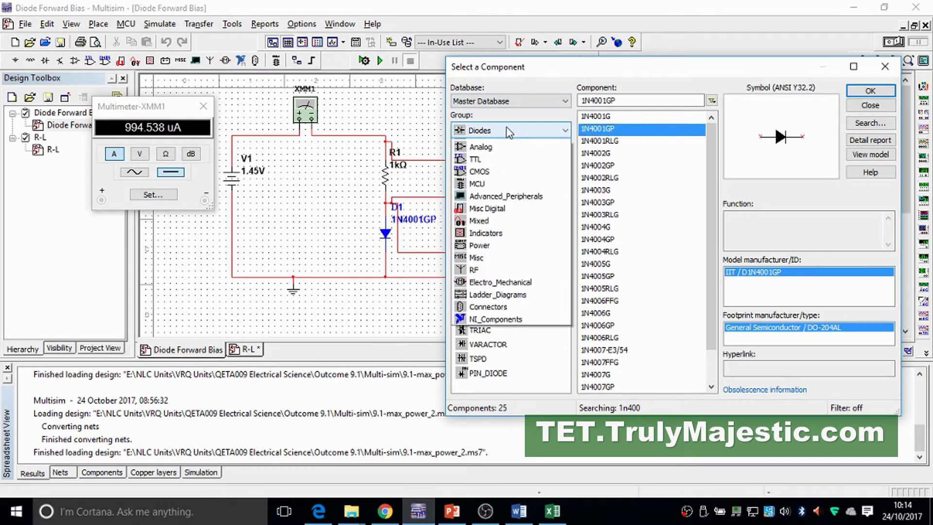
click(498, 158)
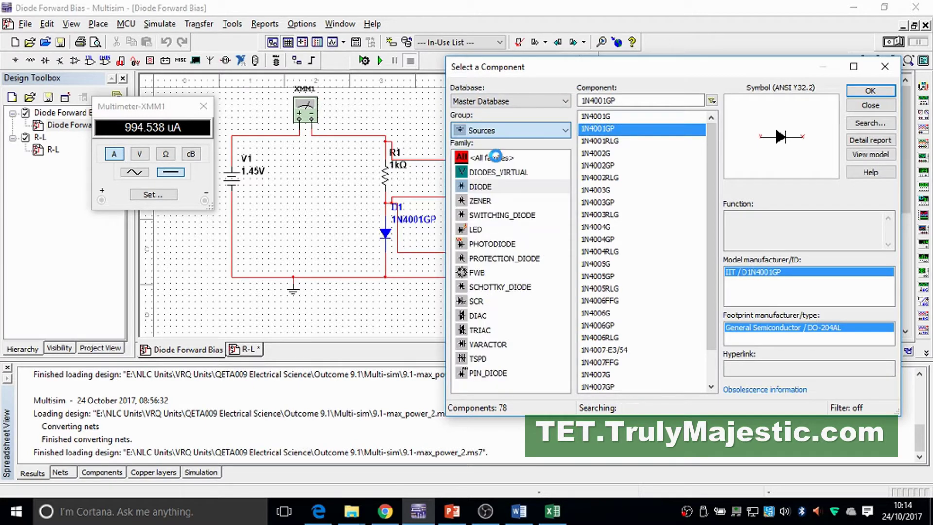
click(507, 174)
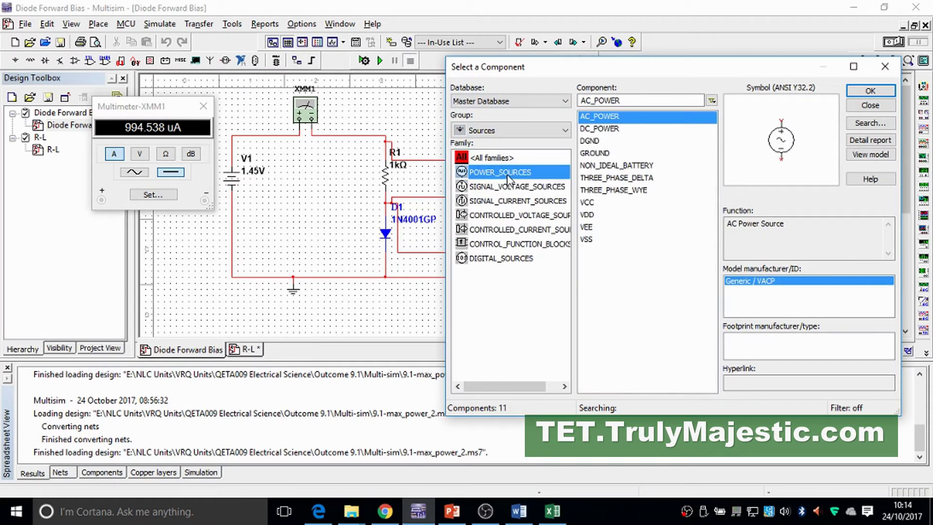
click(588, 129)
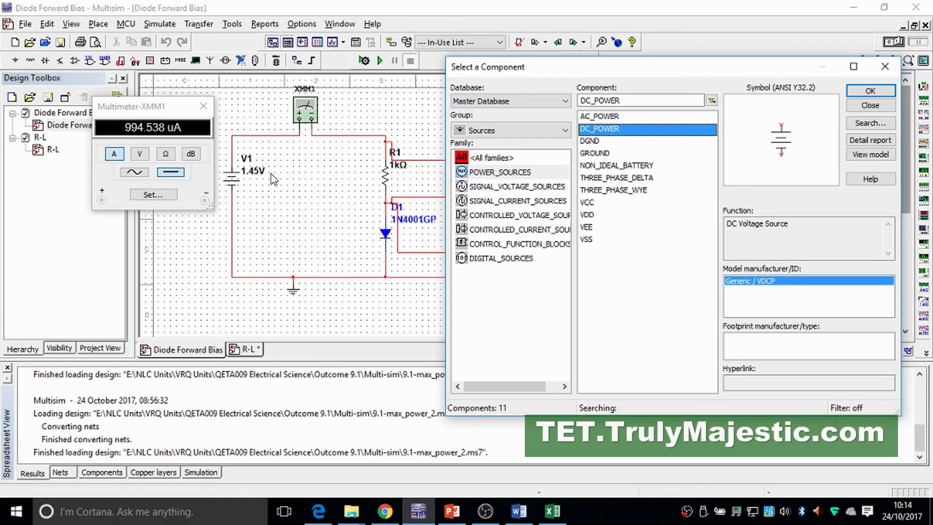
click(589, 154)
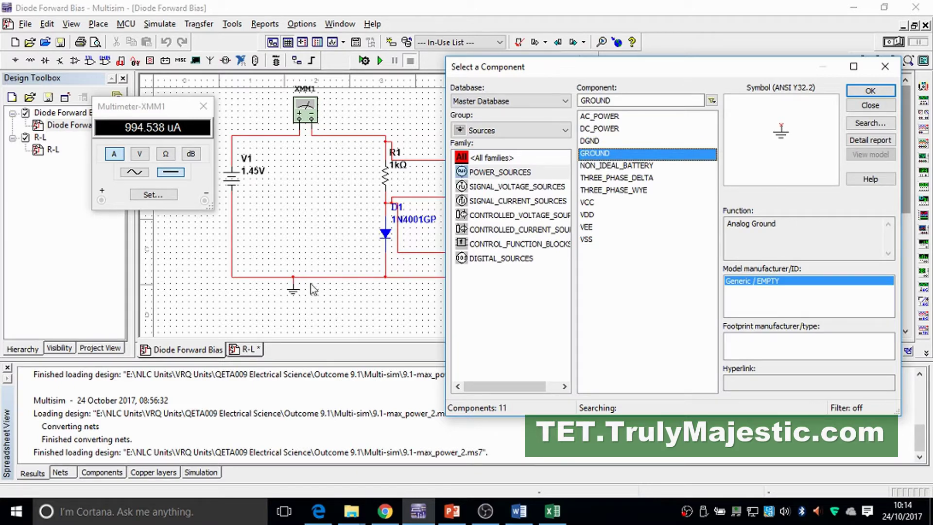
click(885, 67)
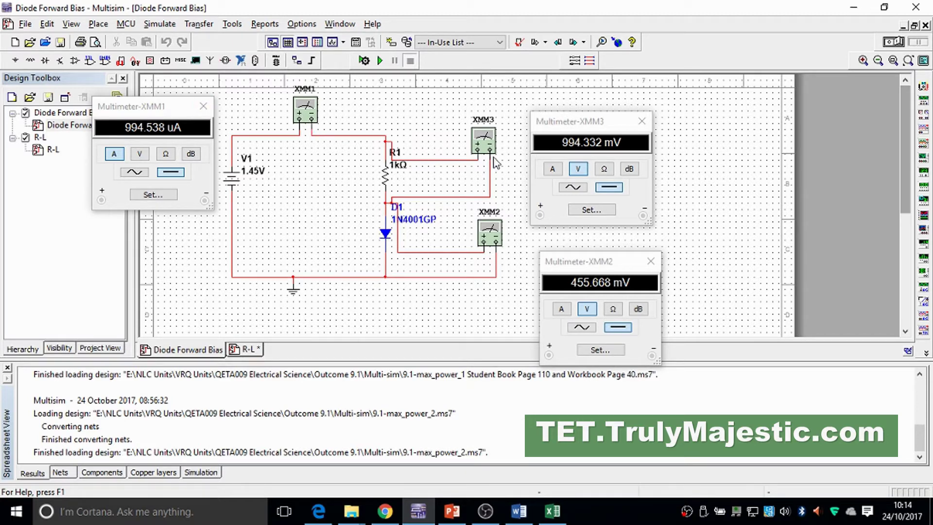
Step: Place an extra multimeter in the empty area beside the circuit and remove it again
click(923, 89)
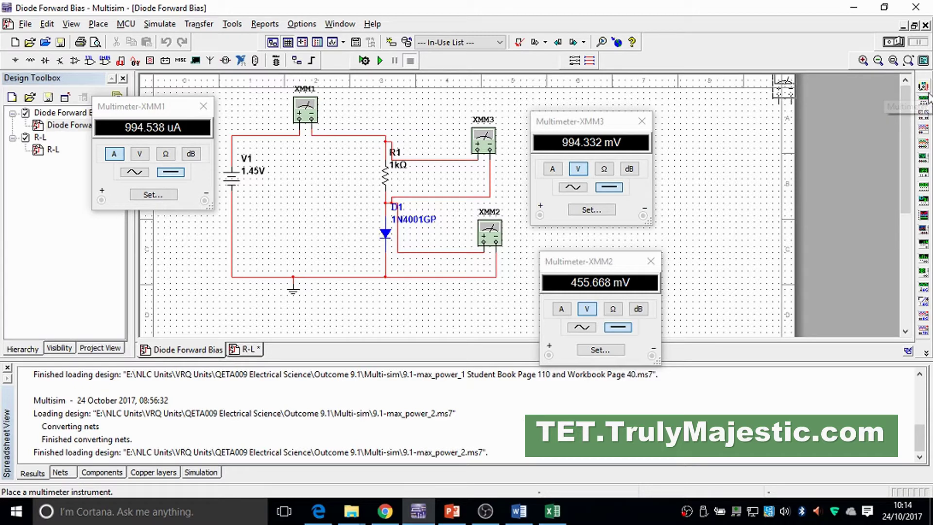
click(716, 147)
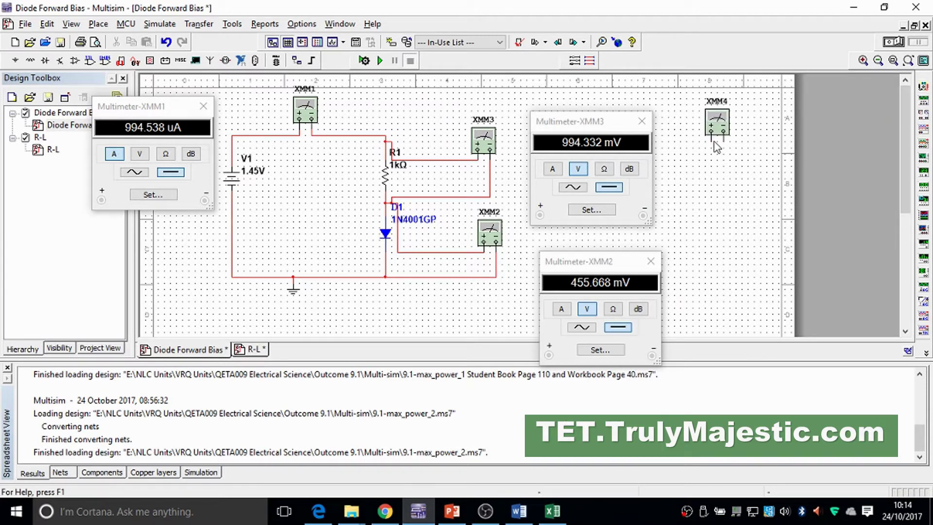
click(721, 134)
click(777, 247)
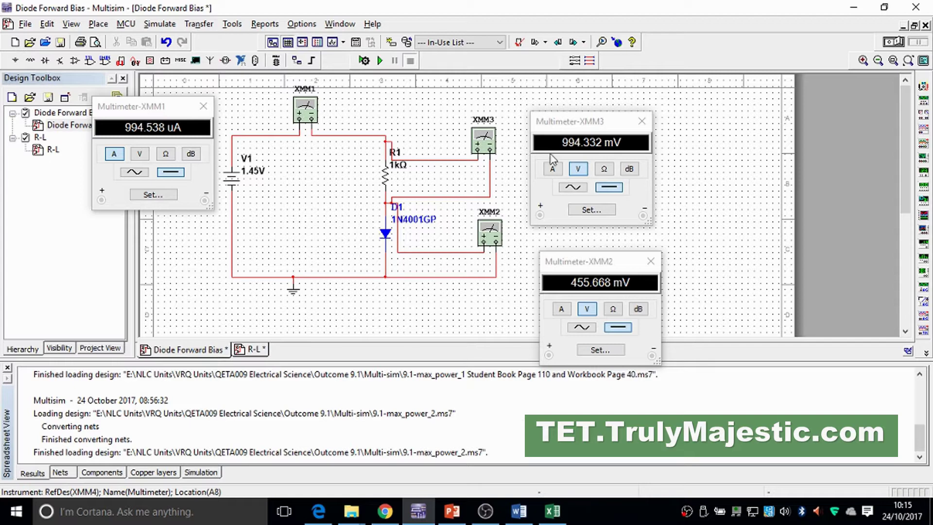
Step: Move the XMM3 and XMM2 multimeter readout windows closer to their instruments in the circuit
mouse_move(570, 126)
mouse_down()
mouse_move(538, 111)
mouse_move(559, 116)
mouse_up()
drag(580, 263, 560, 253)
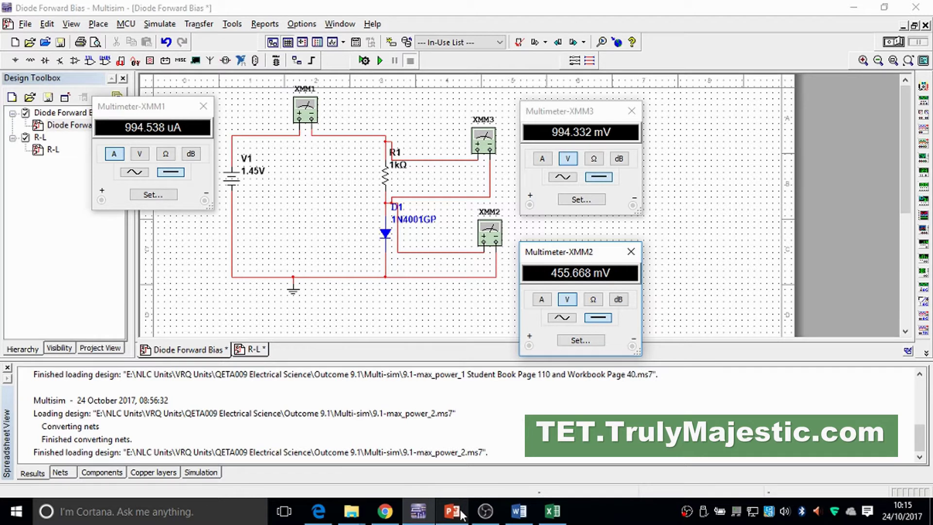
Step: Switch to the Word assignment and enlarge it to 130% to examine the forward bias results table
mouse_move(462, 516)
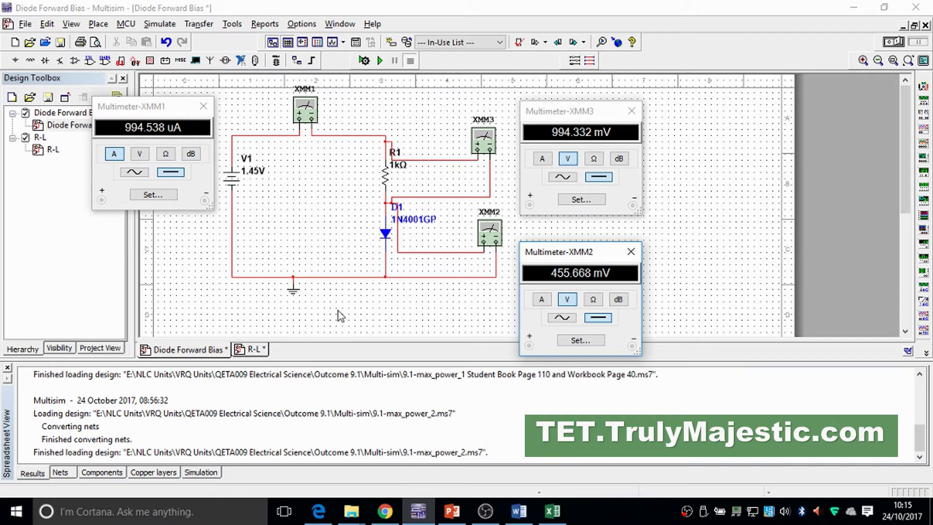
click(532, 514)
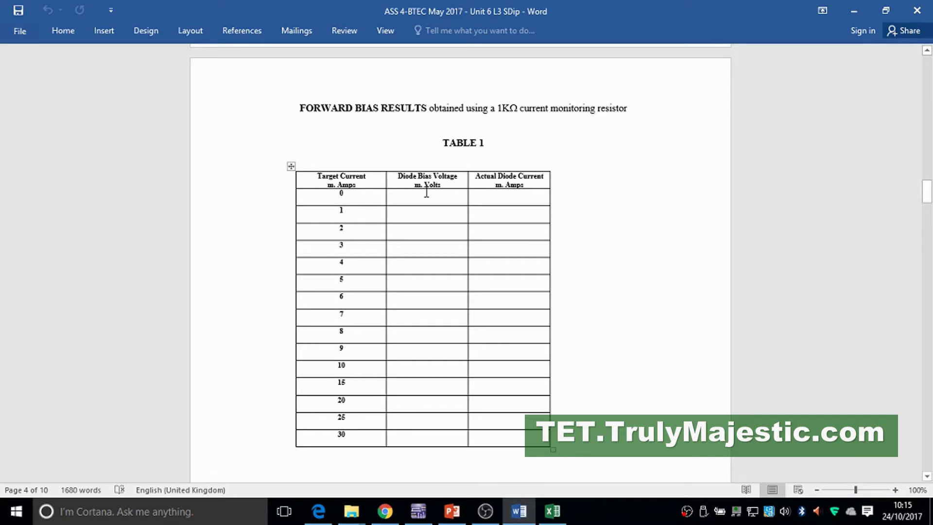
click(895, 490)
click(895, 490)
click(895, 490)
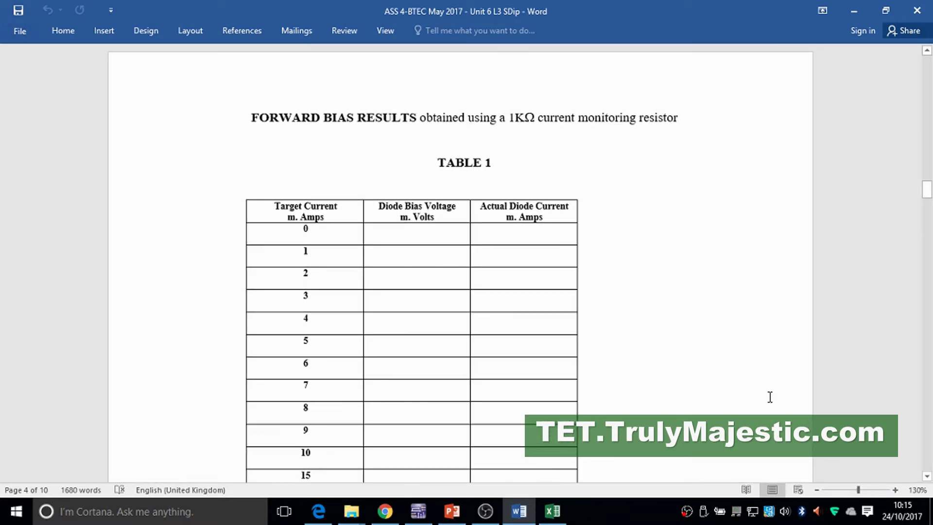
drag(928, 477, 927, 477)
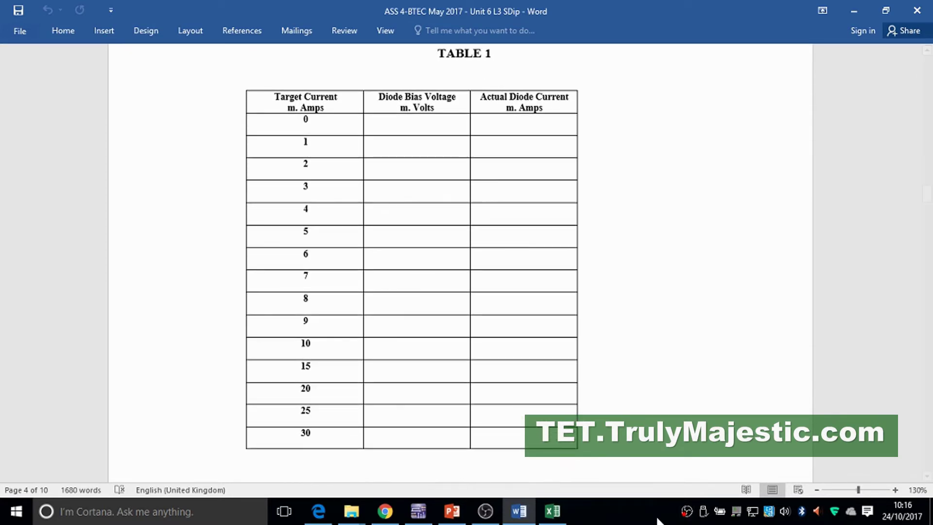
Step: Examine the Forward Bias data and chart in Excel and return to the Word results table
click(555, 511)
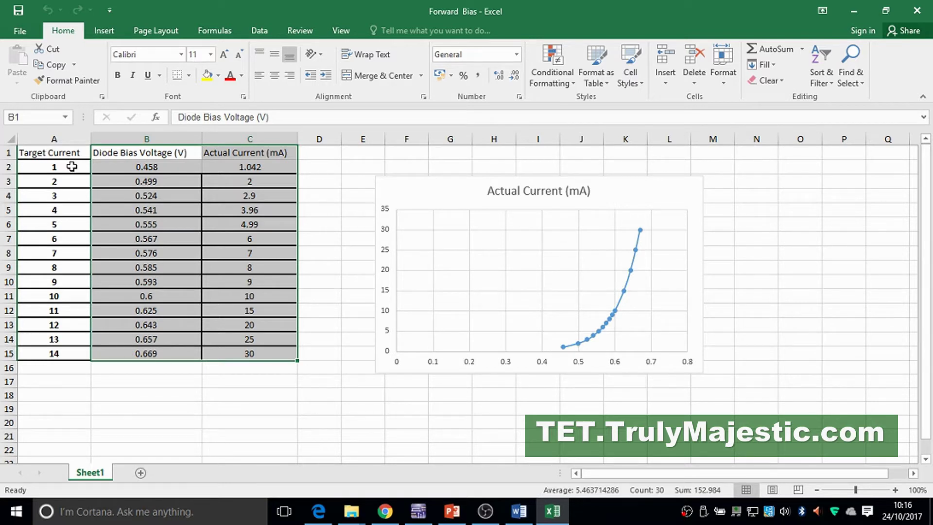
click(519, 511)
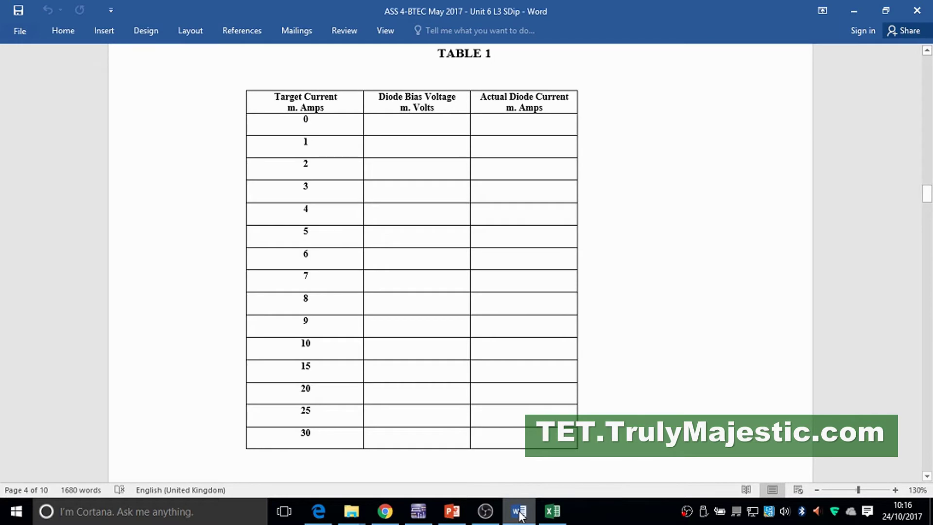
Step: Review the target currents and recorded diode values in the Excel Forward Bias sheet, and return to the Multisim circuit
click(552, 511)
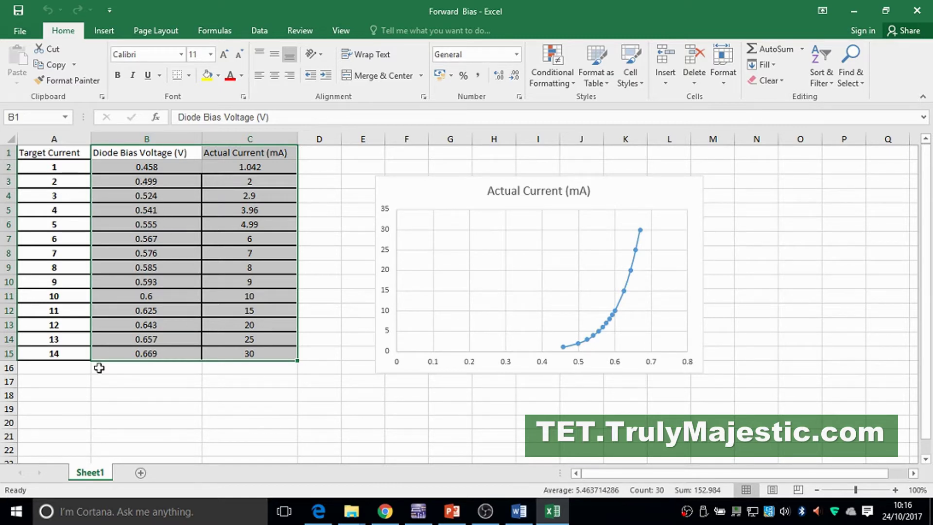
click(417, 517)
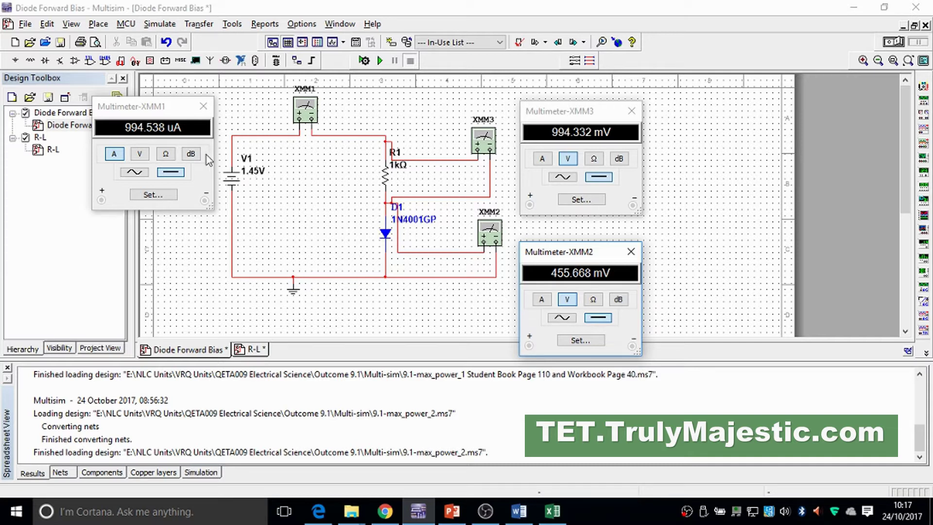
Step: Set the V1 source voltage to 1 V, run the simulation to read the multimeters, and stop it
click(252, 175)
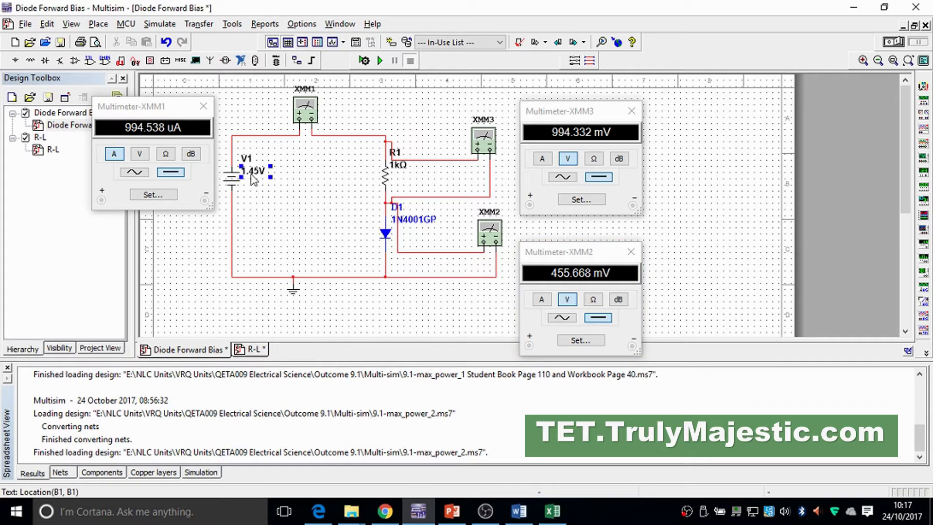
double_click(253, 179)
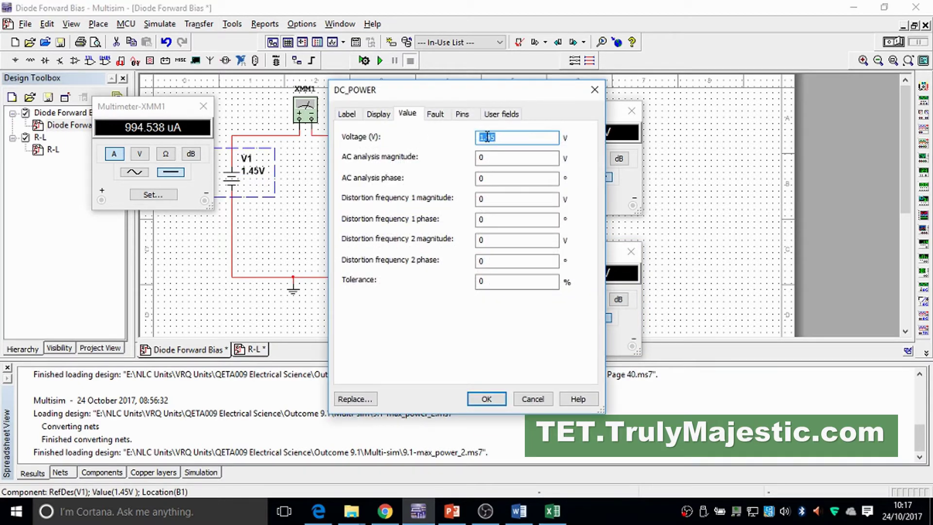
drag(487, 137, 502, 137)
key(BackSpace)
key(BackSpace)
click(484, 398)
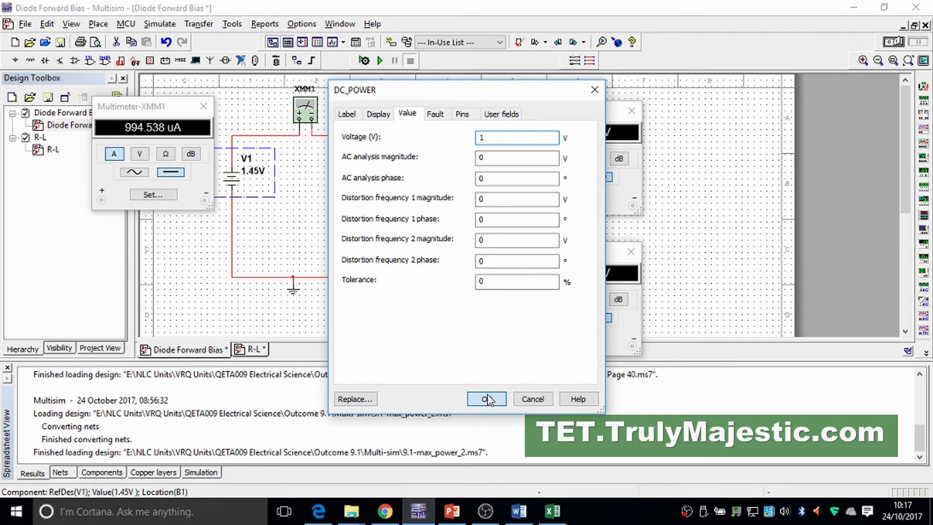
click(893, 44)
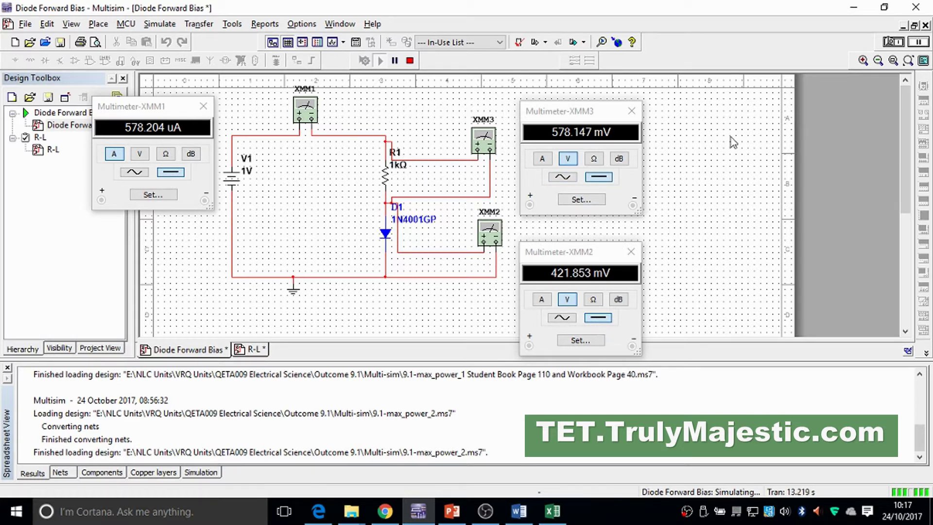
click(891, 43)
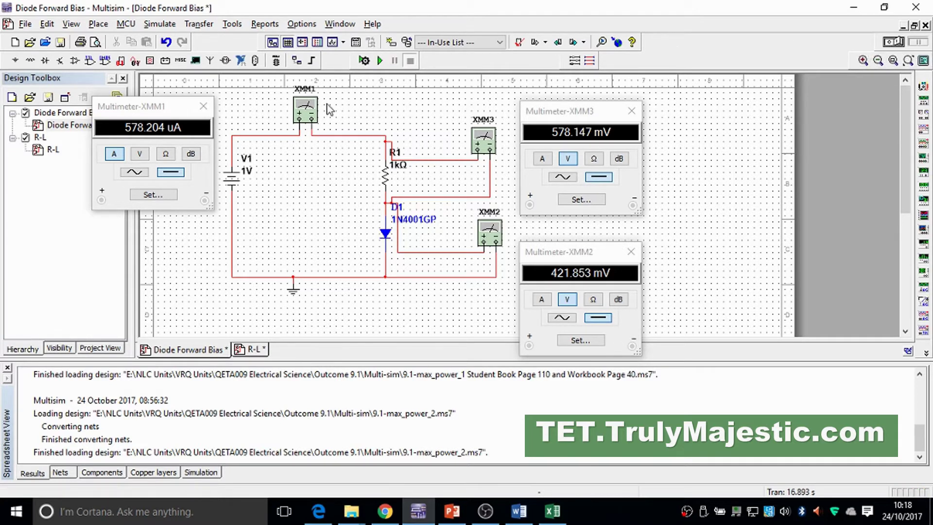
Step: Set the V1 source voltage back to 1.45 V and run the simulation
click(247, 175)
double_click(247, 175)
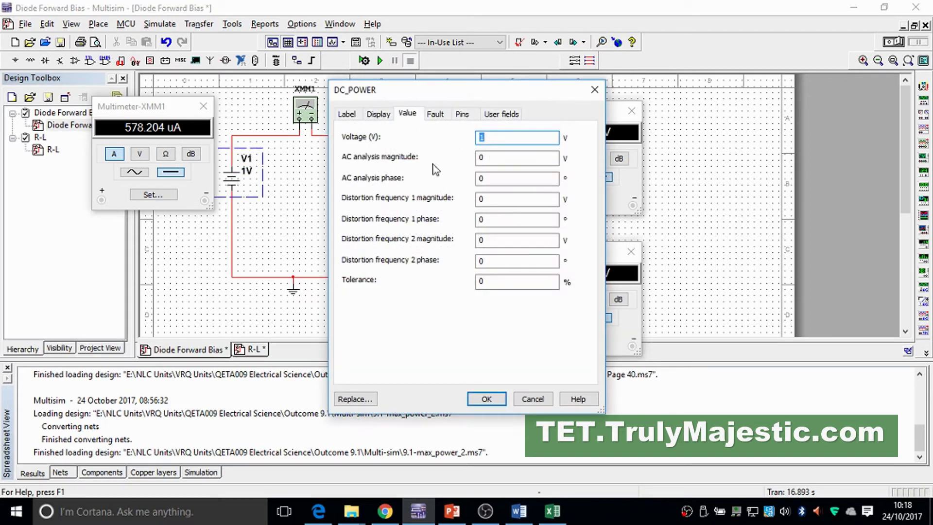
click(493, 137)
text(.45)
click(486, 398)
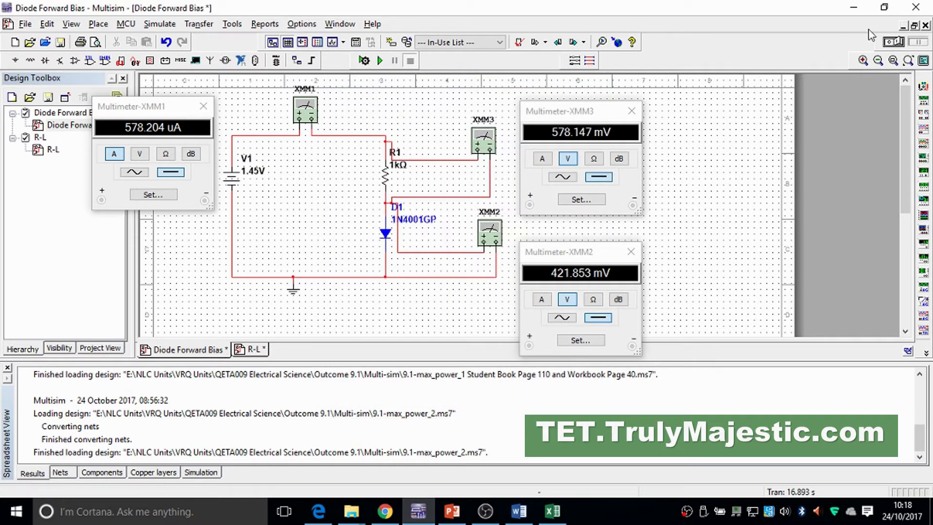
click(893, 42)
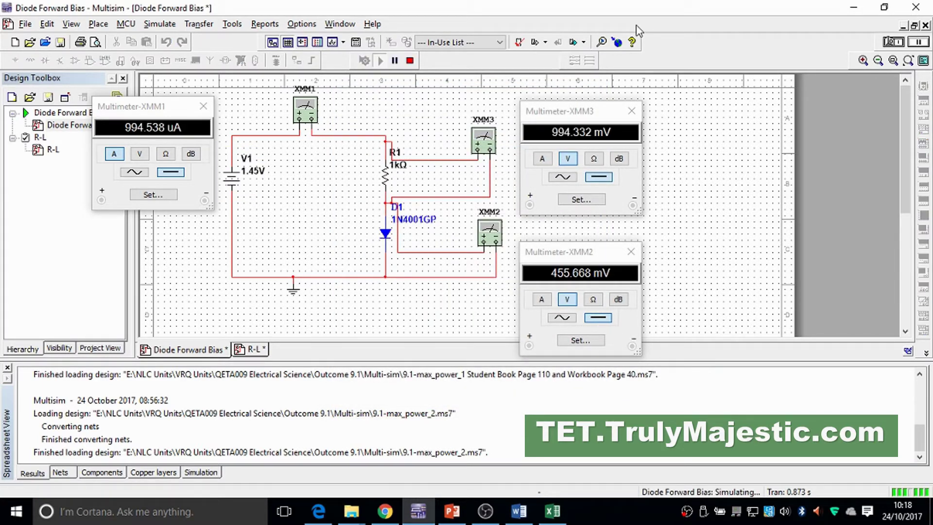
double_click(252, 179)
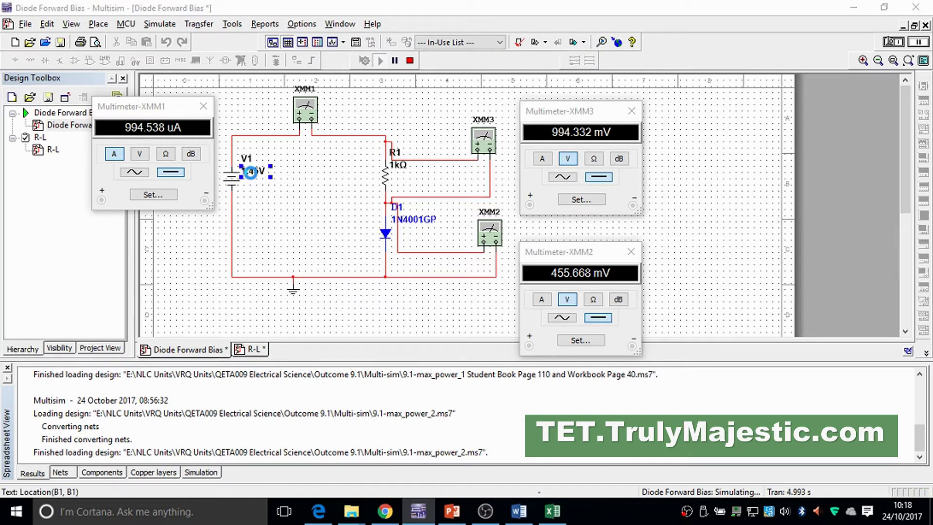
click(500, 139)
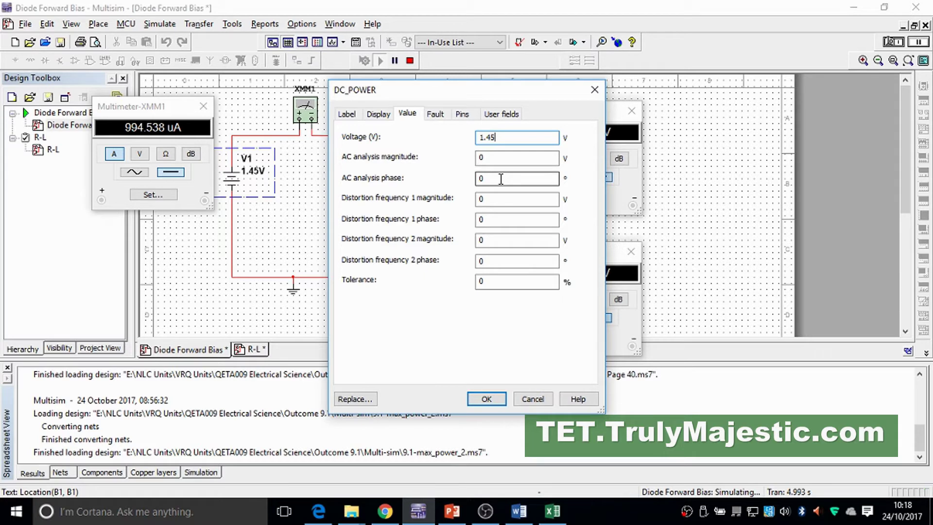
click(594, 89)
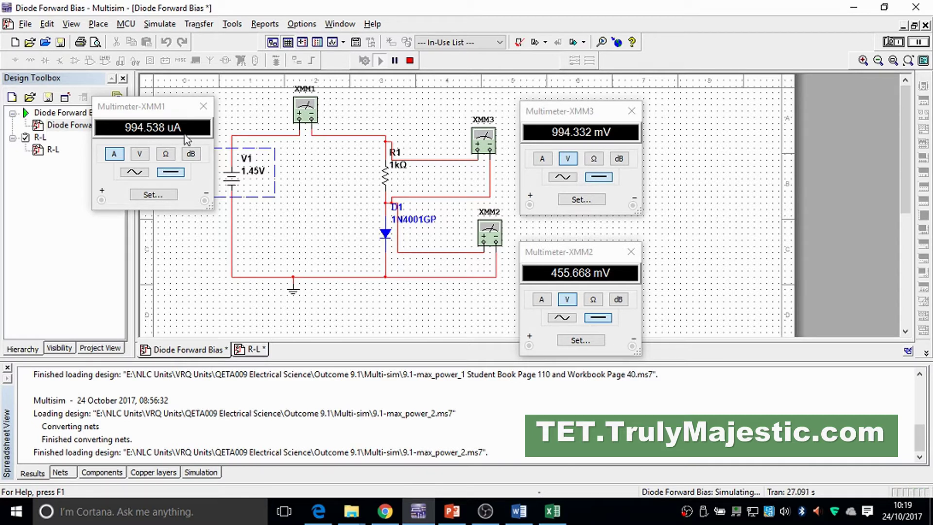
Step: Set the V1 source voltage to 1.5 V and restart the simulation to read the diode current on XMM1
double_click(260, 176)
click(498, 137)
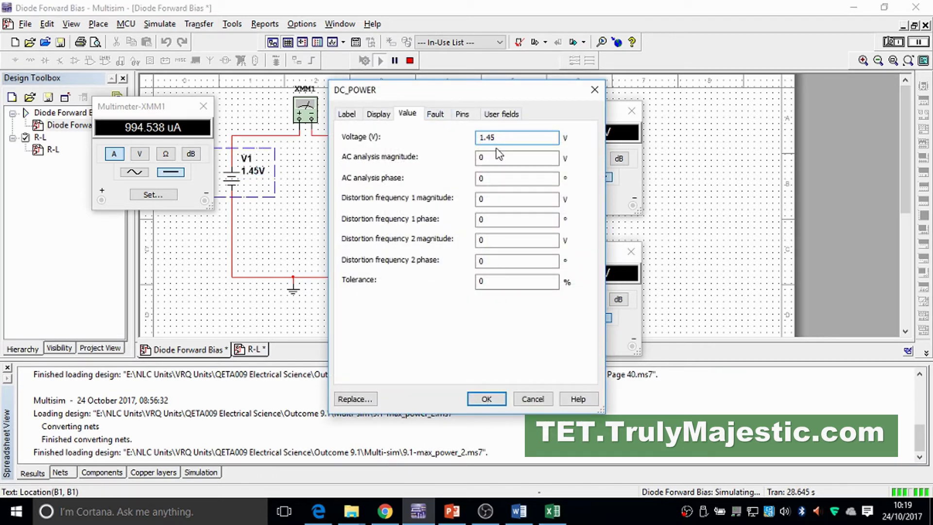
text(5)
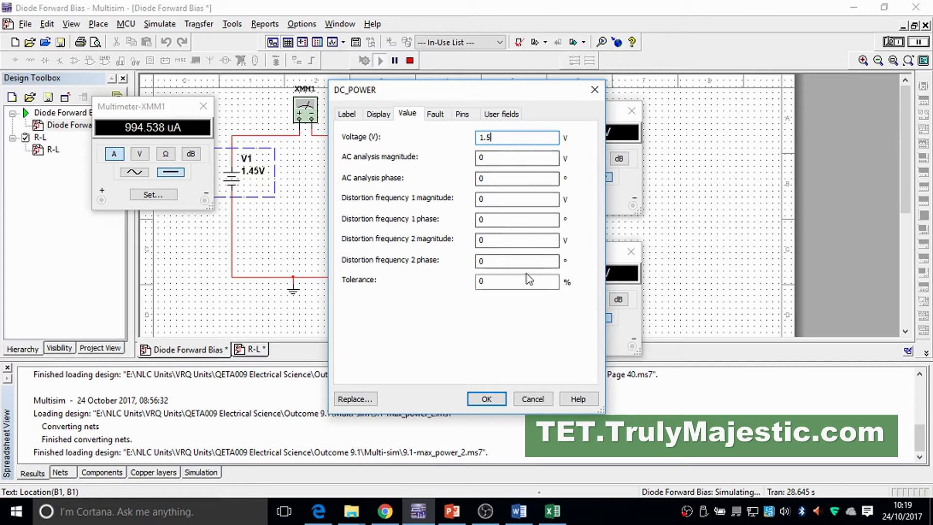
click(487, 399)
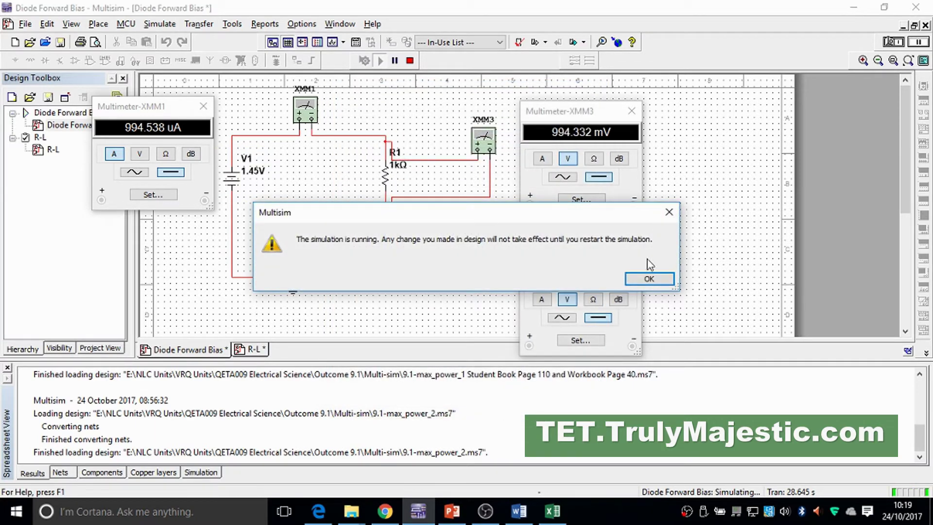
click(648, 279)
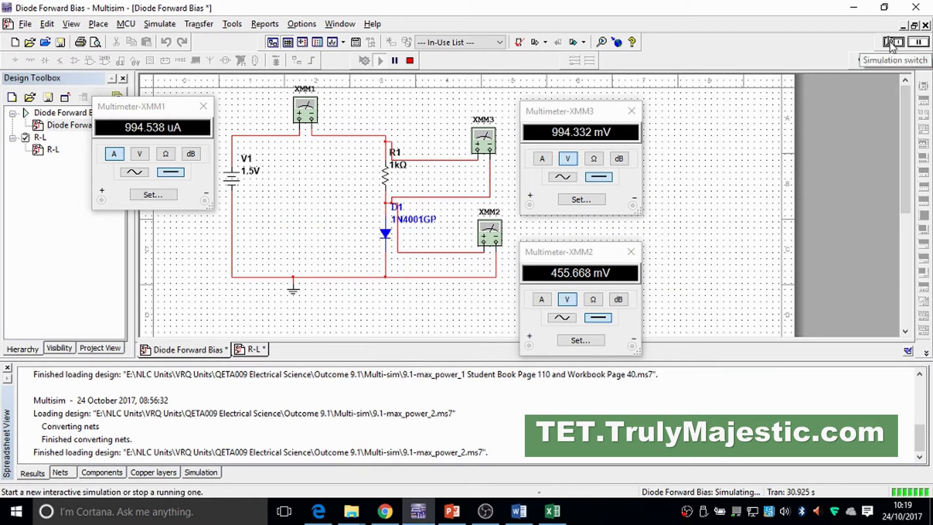
click(891, 42)
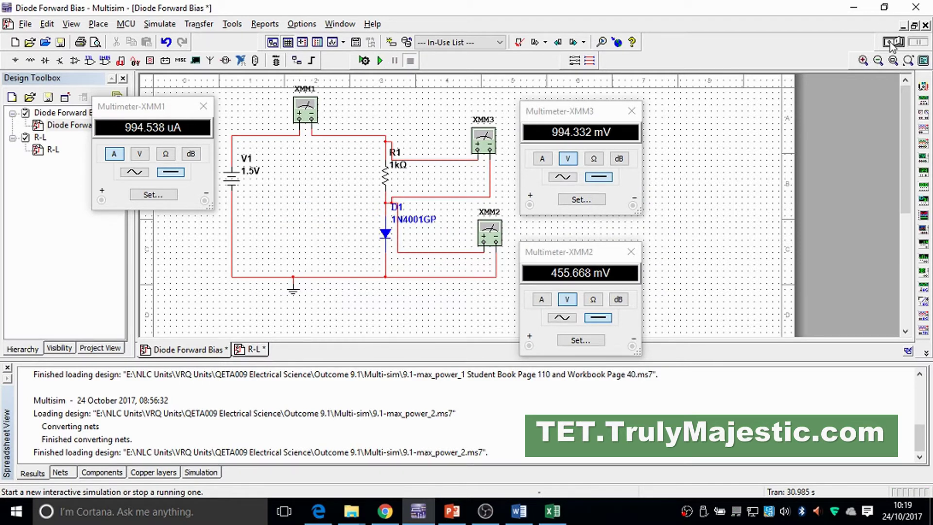
click(890, 42)
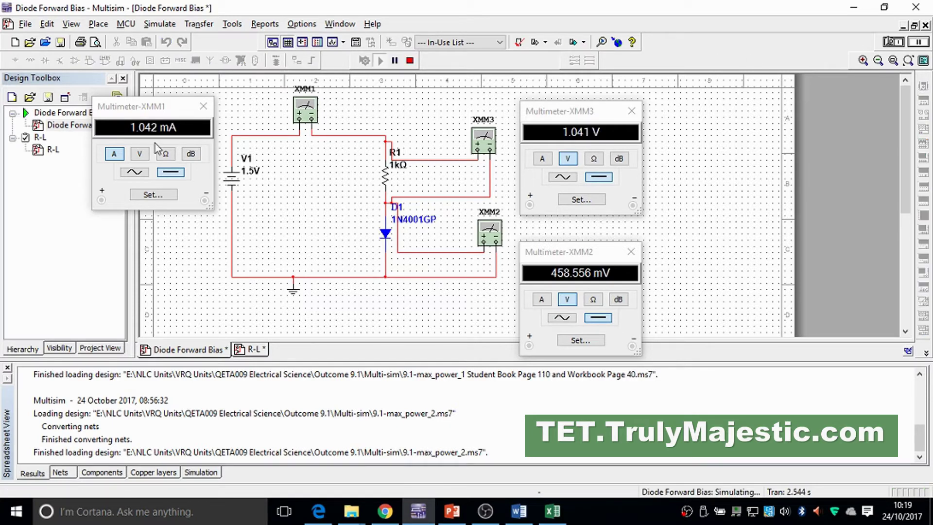
click(145, 113)
Step: Return the V1 source to 1.45 V and restart the simulation so the multimeters update
double_click(251, 173)
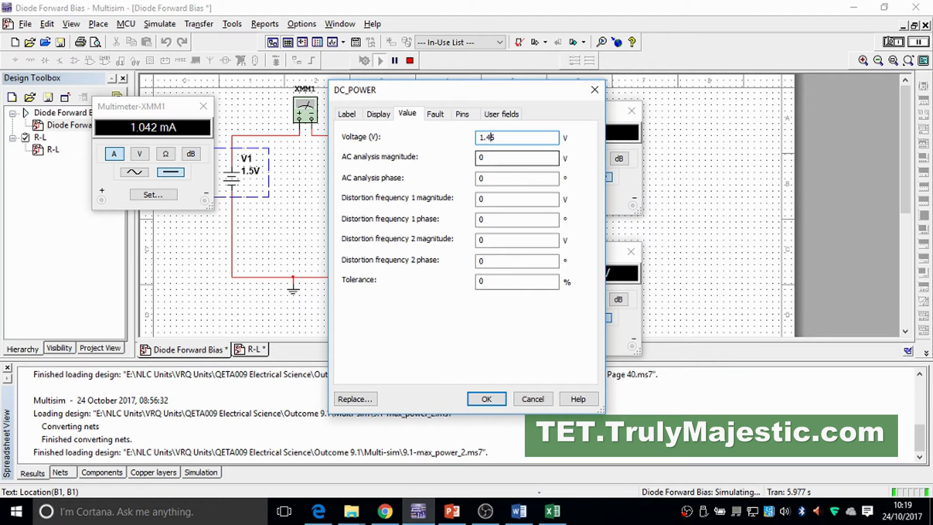
key(Return)
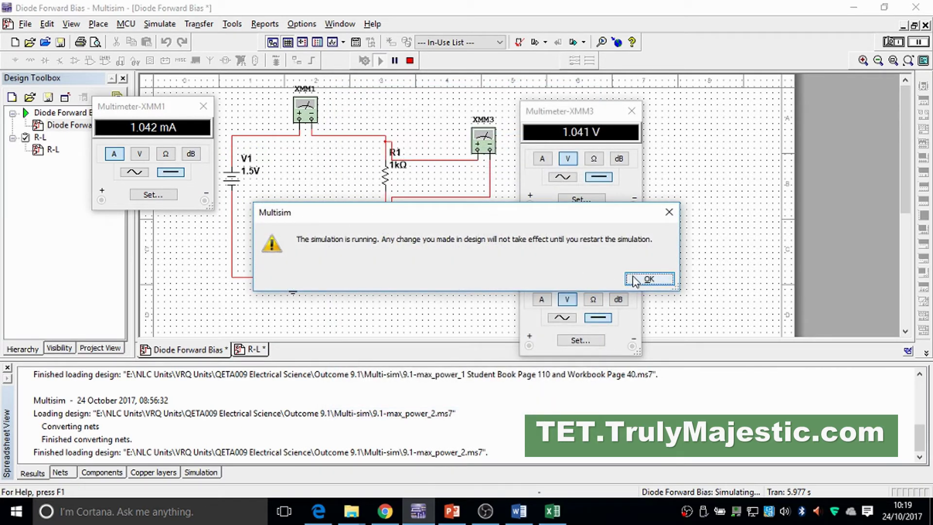
click(634, 280)
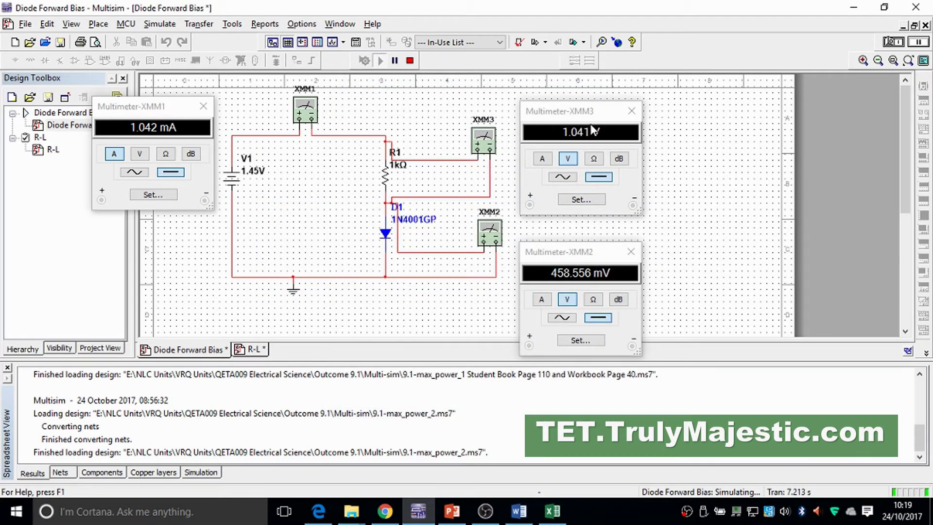
mouse_move(430, 512)
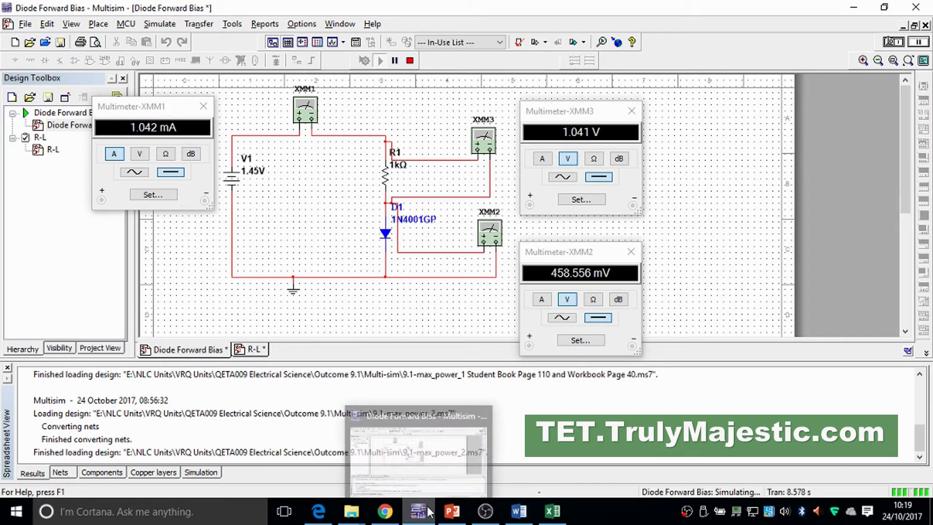
click(896, 44)
click(896, 44)
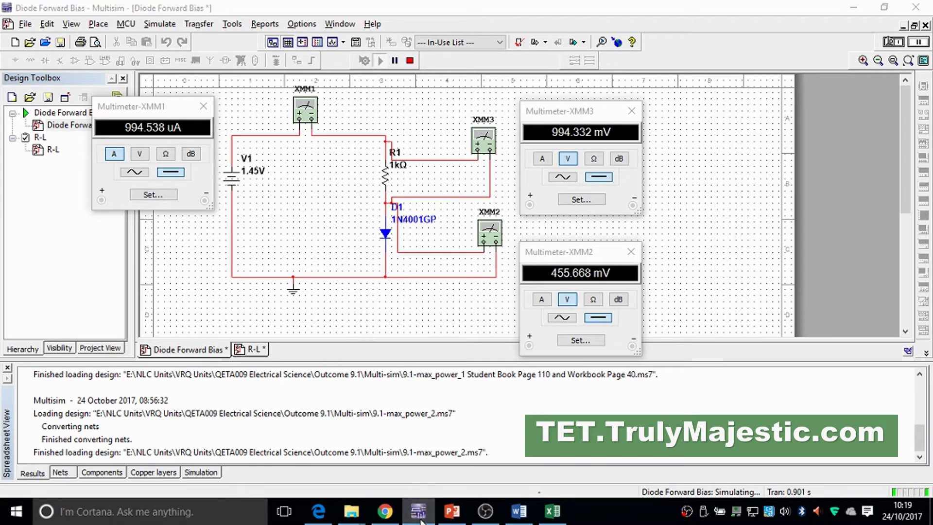
Step: Compare the multimeter readings of the restarted Multisim simulation with the 1 mA target row in the Excel Forward Bias sheet
click(419, 516)
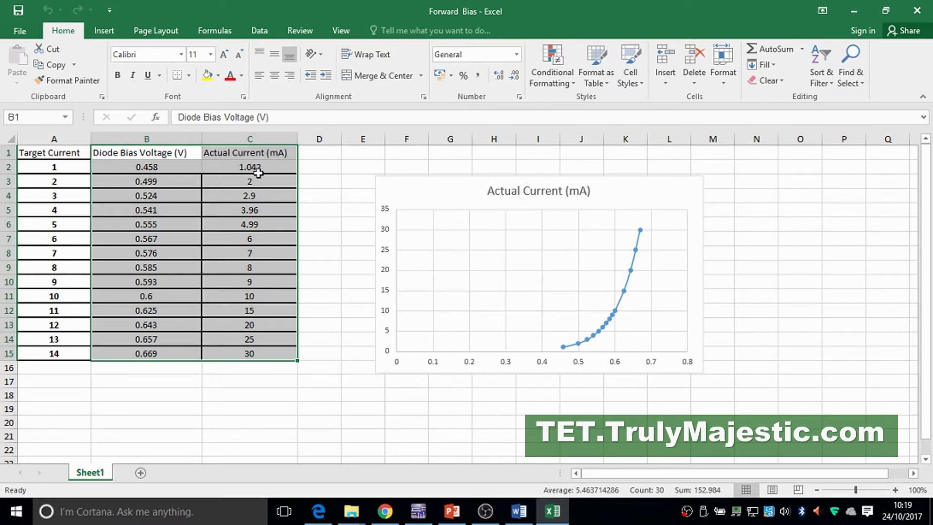
click(417, 507)
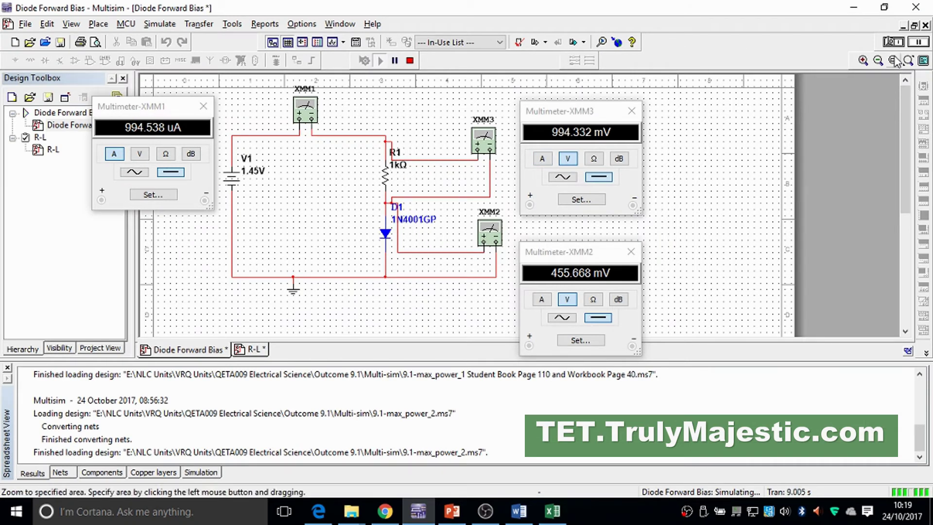
click(895, 42)
click(895, 43)
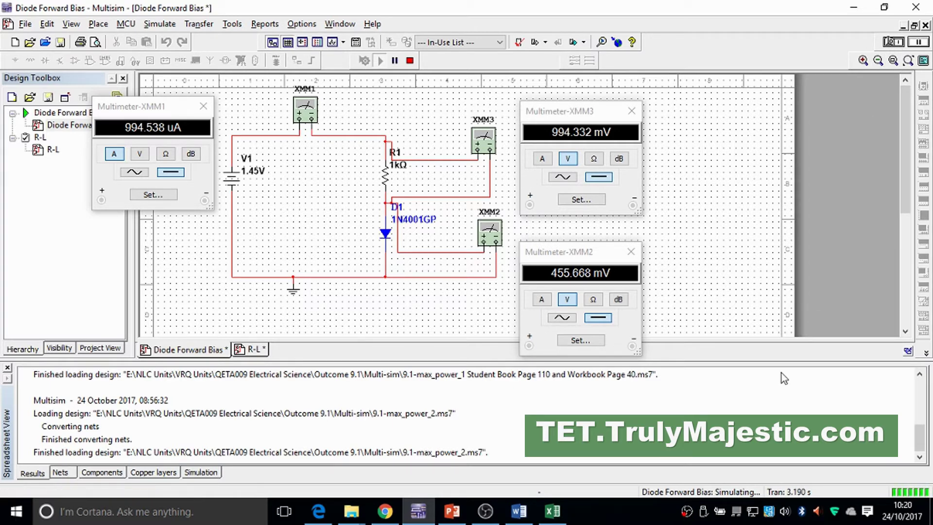
click(552, 512)
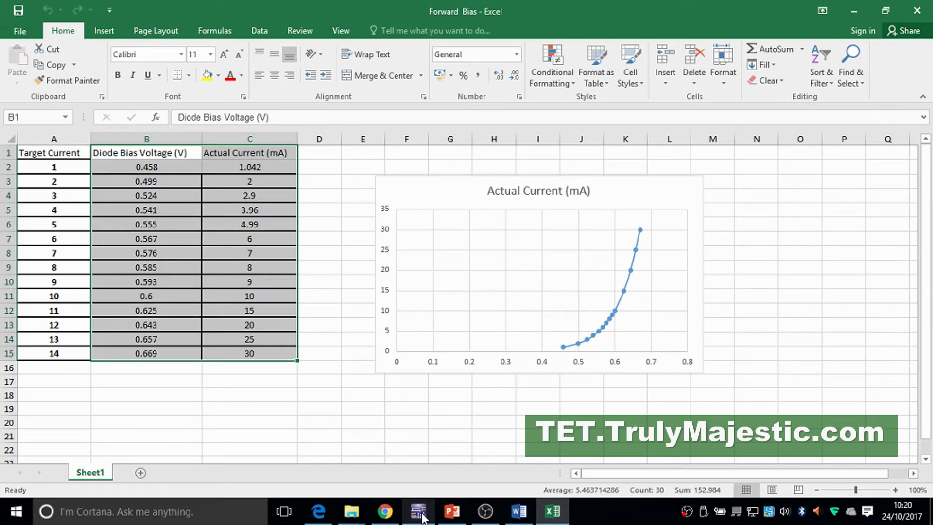
click(419, 514)
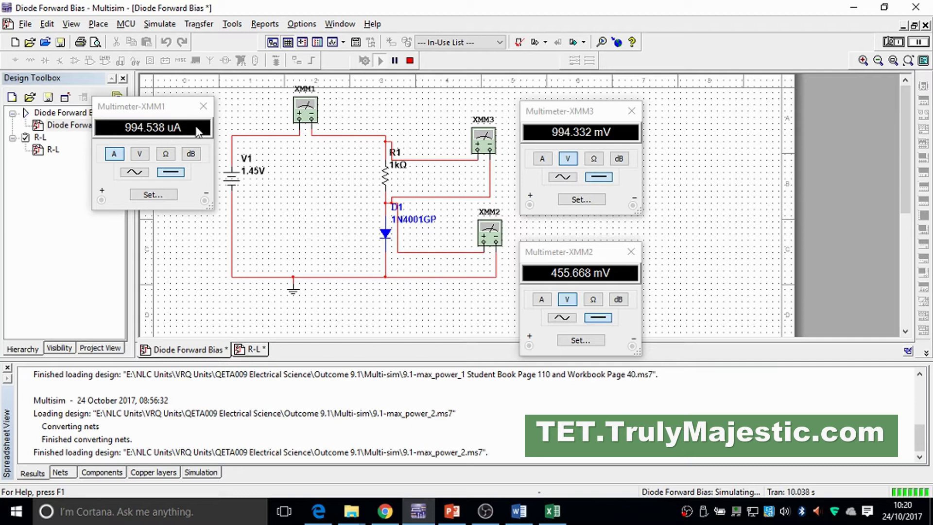
click(419, 511)
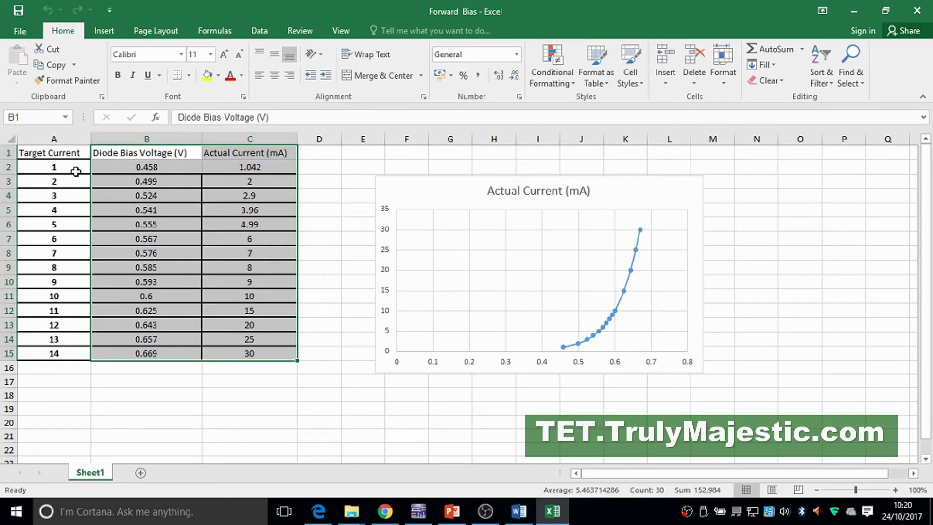
click(418, 511)
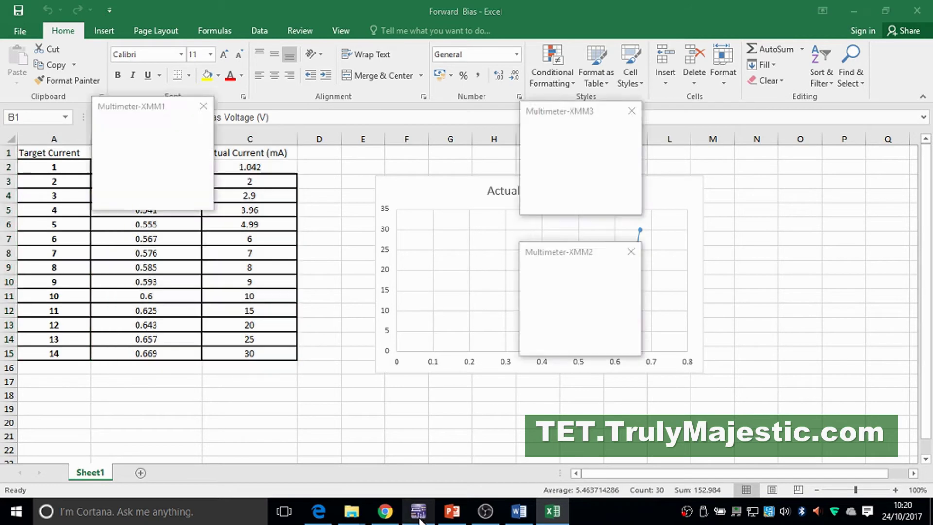
Step: Change the V1 source voltage to 1.5 V, accept the running-simulation notice and restart the simulation
double_click(257, 172)
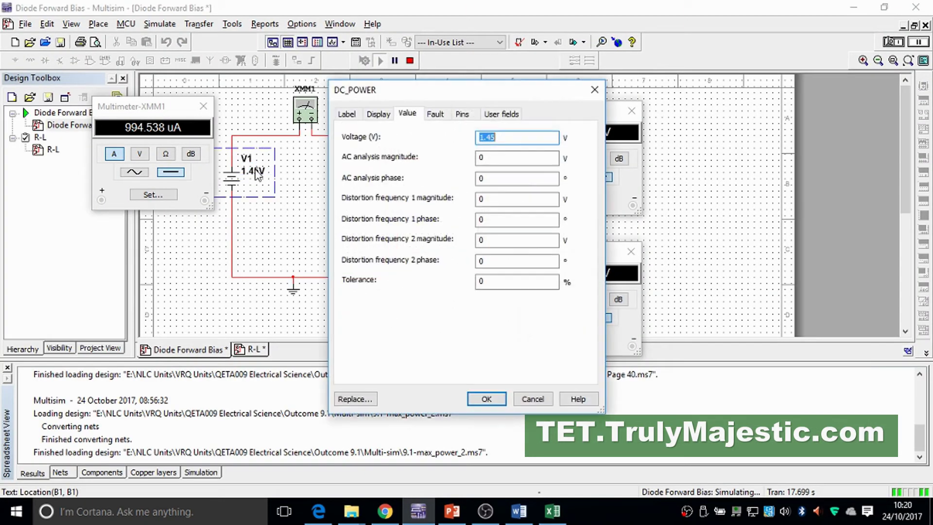
text(1.46)
text(5)
click(488, 399)
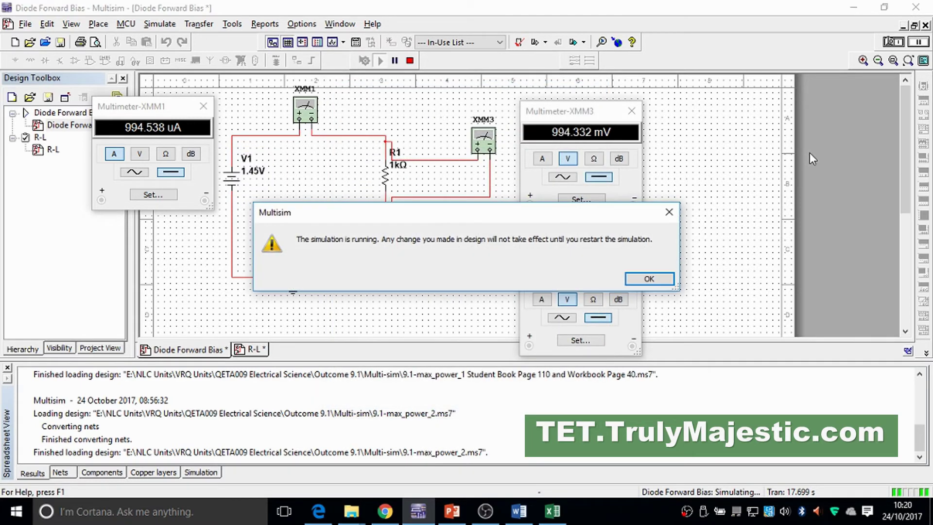
click(656, 276)
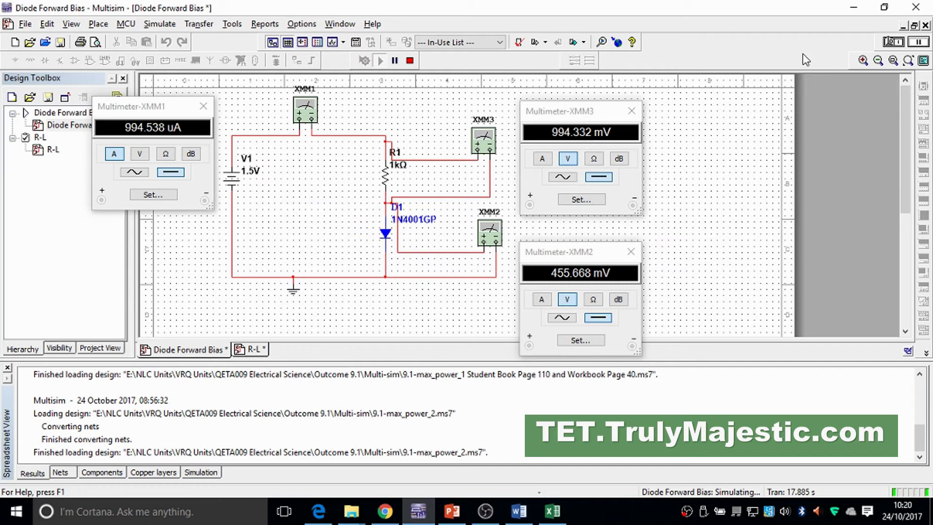
click(893, 42)
click(894, 42)
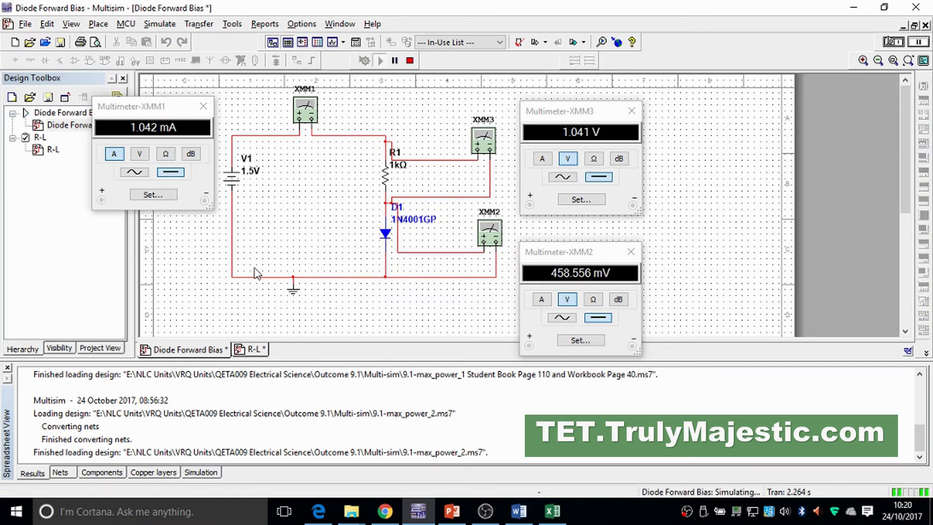
Step: Check the XMM1 and XMM2 readings in Multisim against the voltage and current recorded for target 1 in the Excel sheet
click(418, 511)
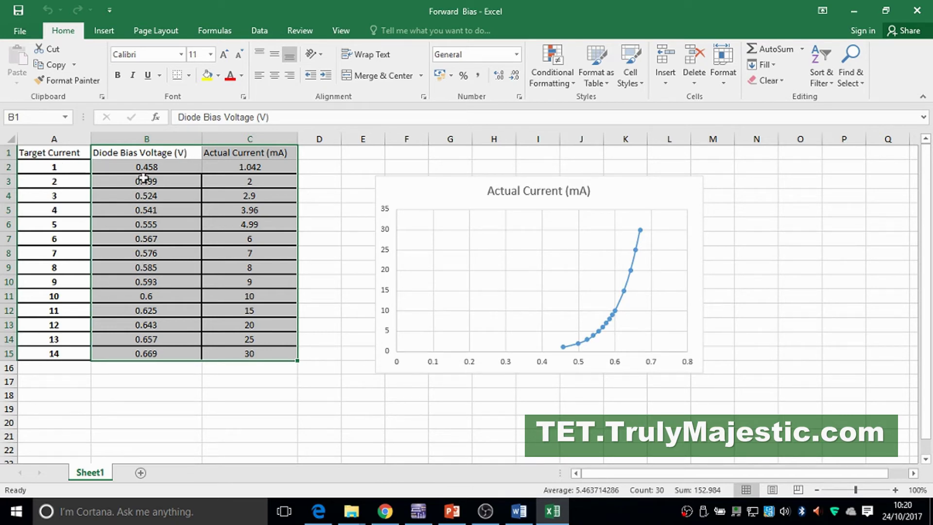
click(418, 510)
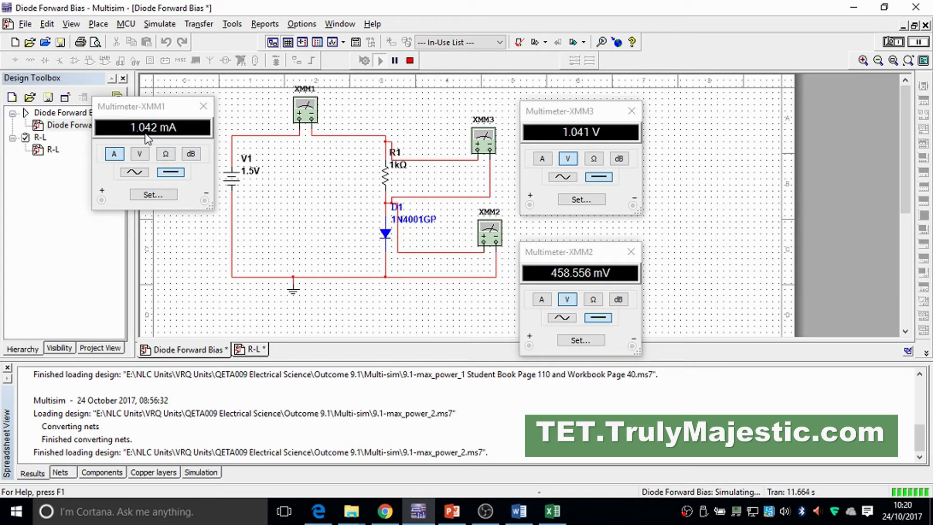
click(415, 513)
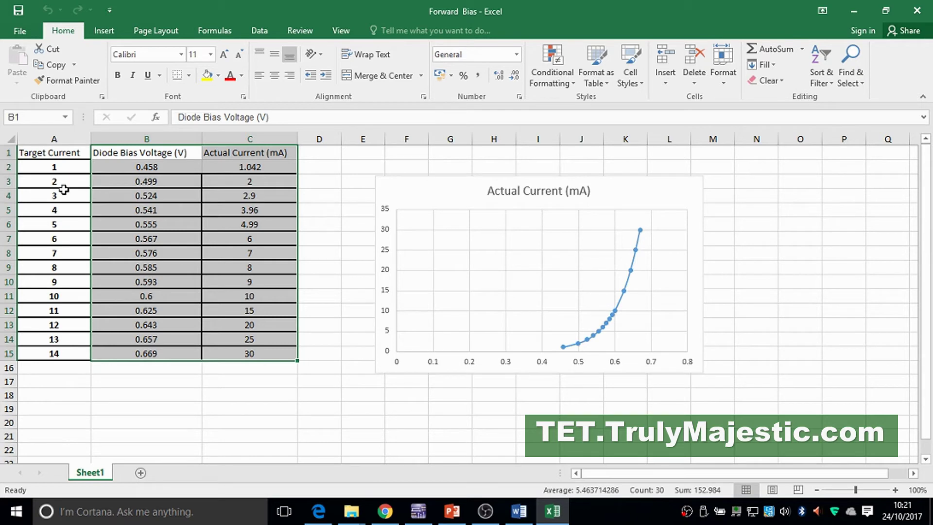
Step: In Multisim, stop the simulation, set the V1 source voltage to 2.5 V and restart the simulation
click(418, 511)
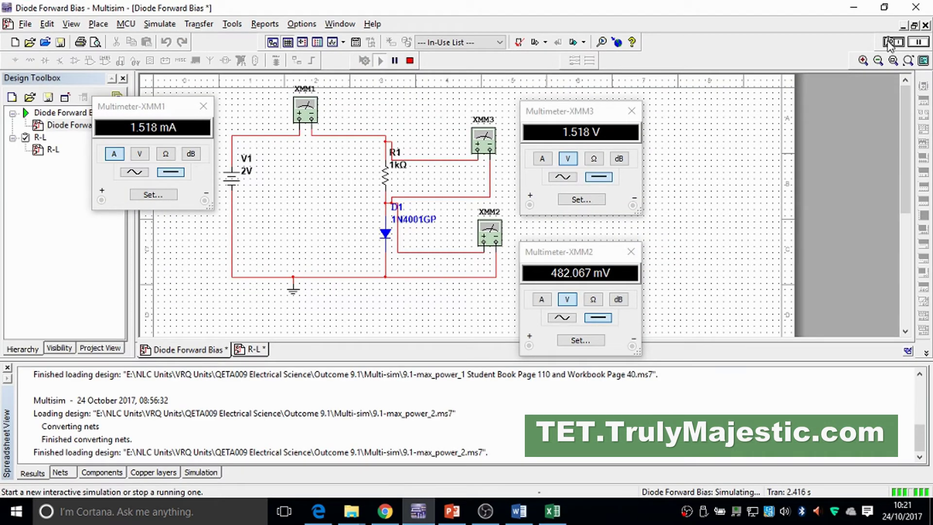
click(888, 44)
double_click(247, 181)
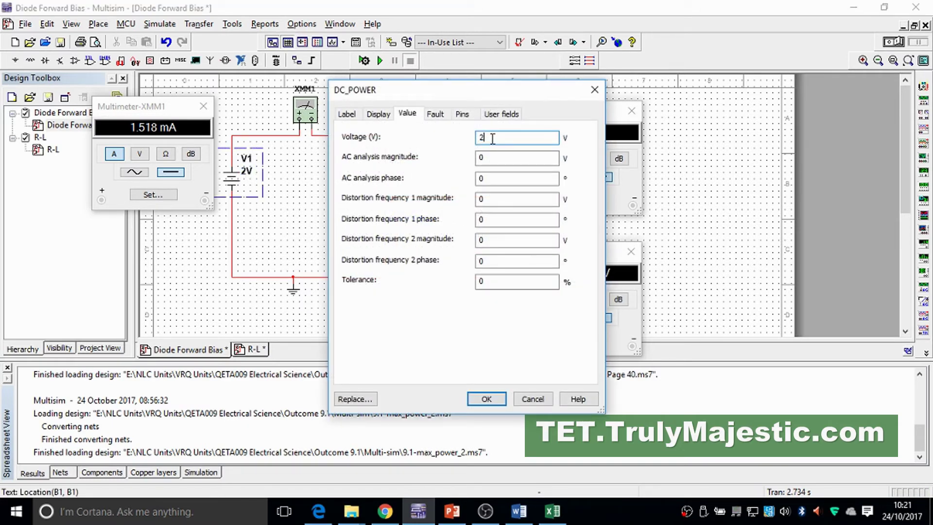
text(2.5)
key(Return)
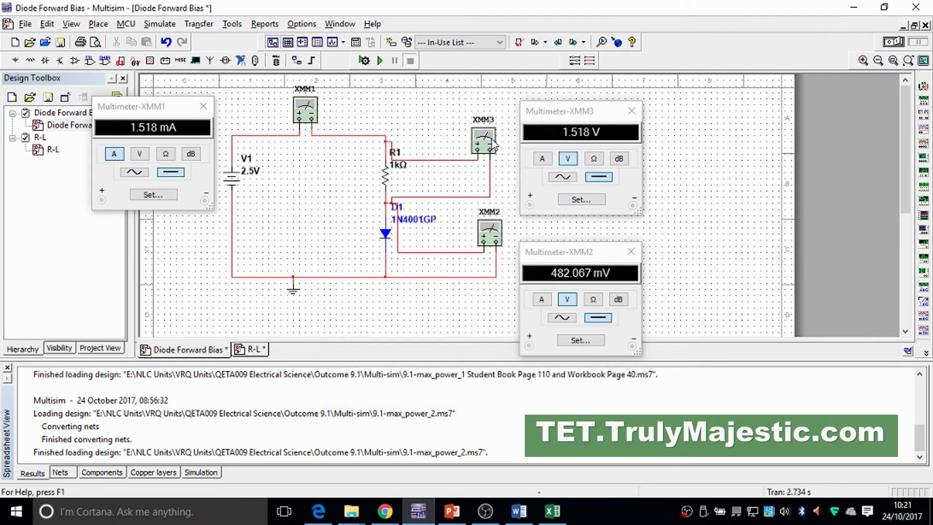
click(895, 43)
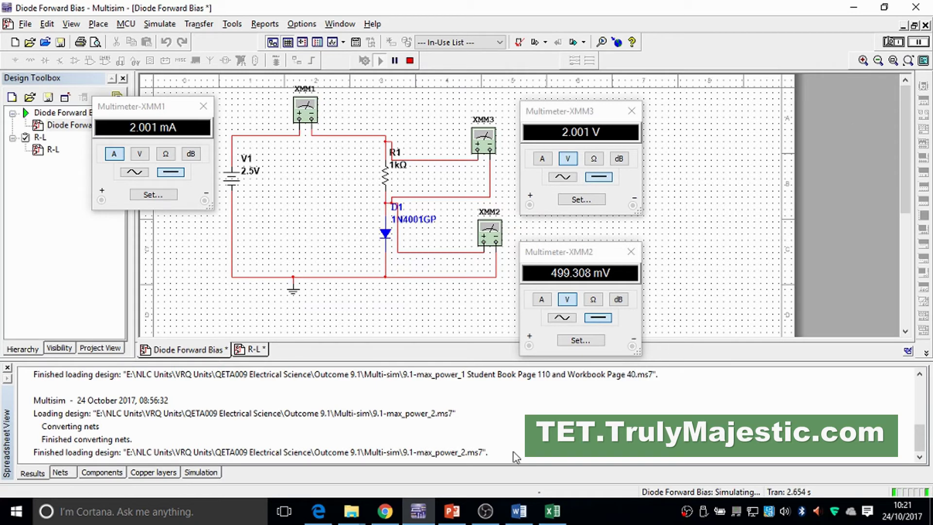
Step: Compare the Multisim diode current and voltage readings with the 2 mA target row in the Excel Forward Bias sheet
click(430, 513)
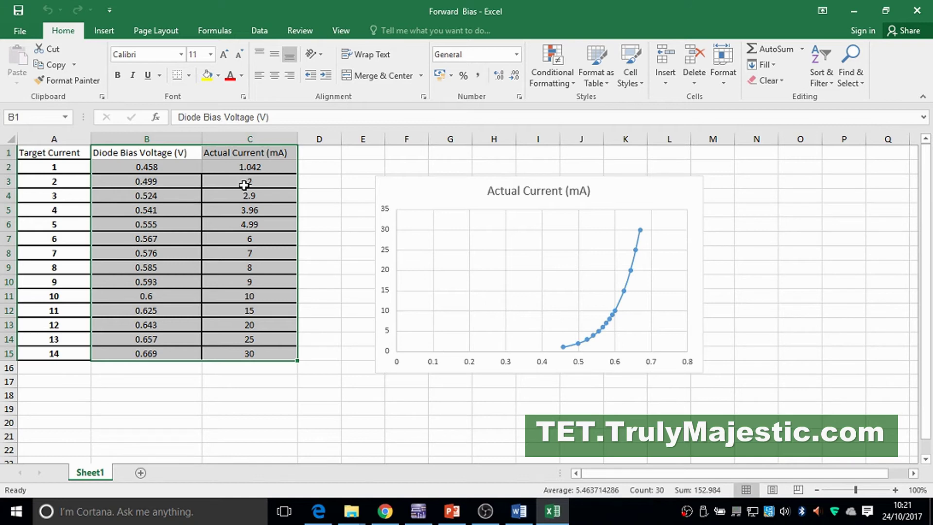
click(418, 512)
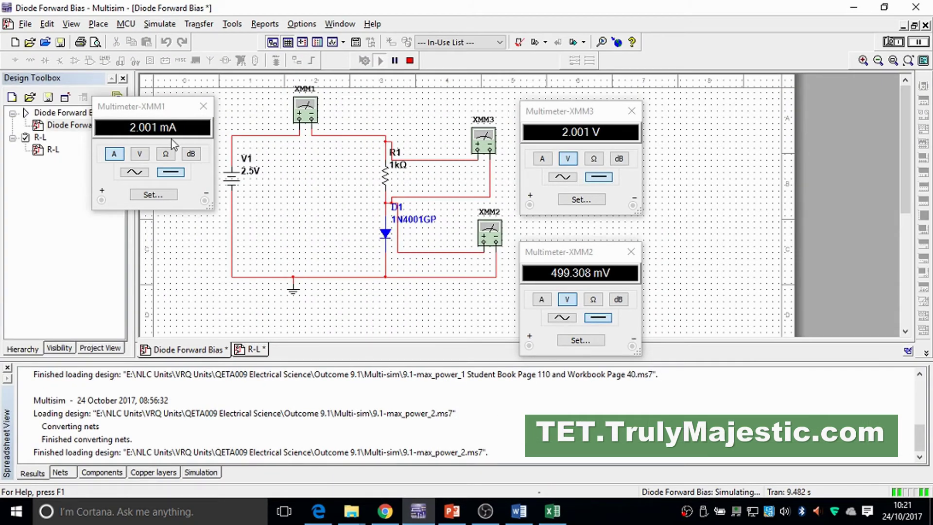
click(420, 518)
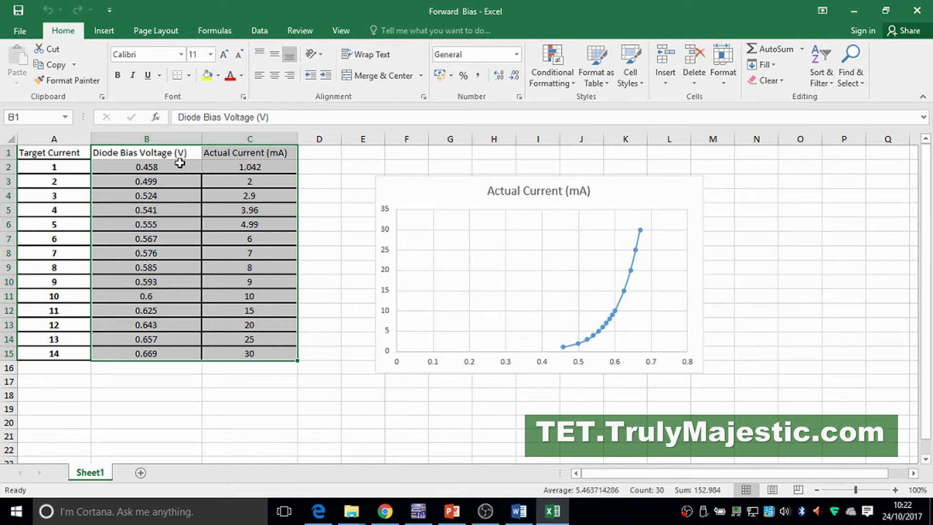
click(419, 511)
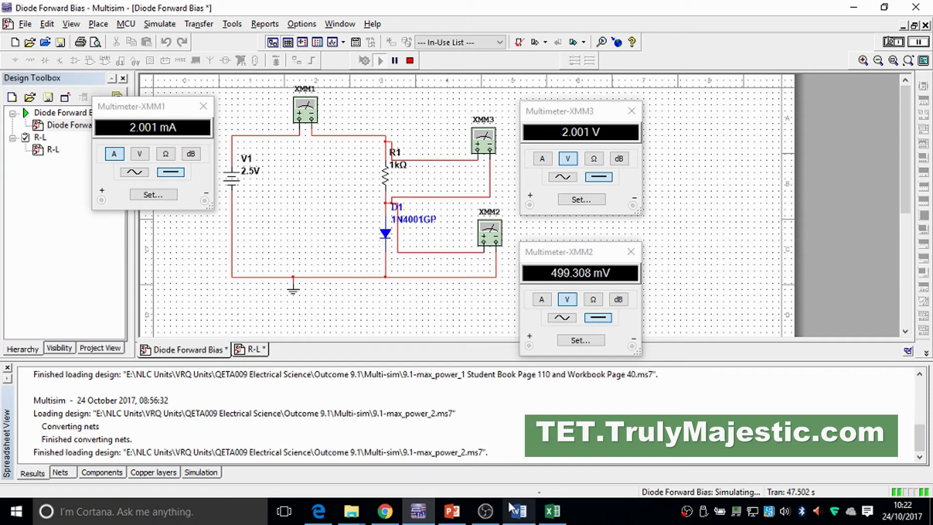
click(417, 516)
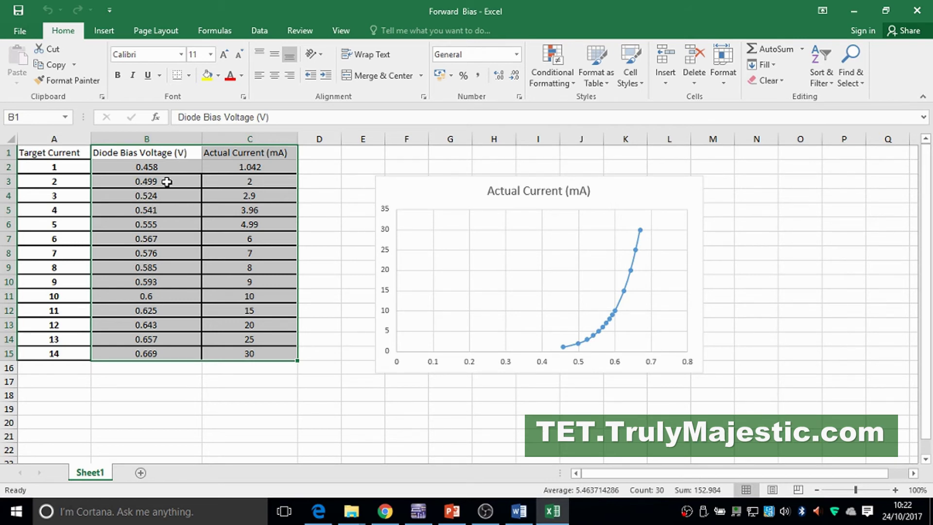
Step: Insert a marker-only Scatter chart from the Diode Bias Voltage and Actual Current columns, B1:C15
click(309, 374)
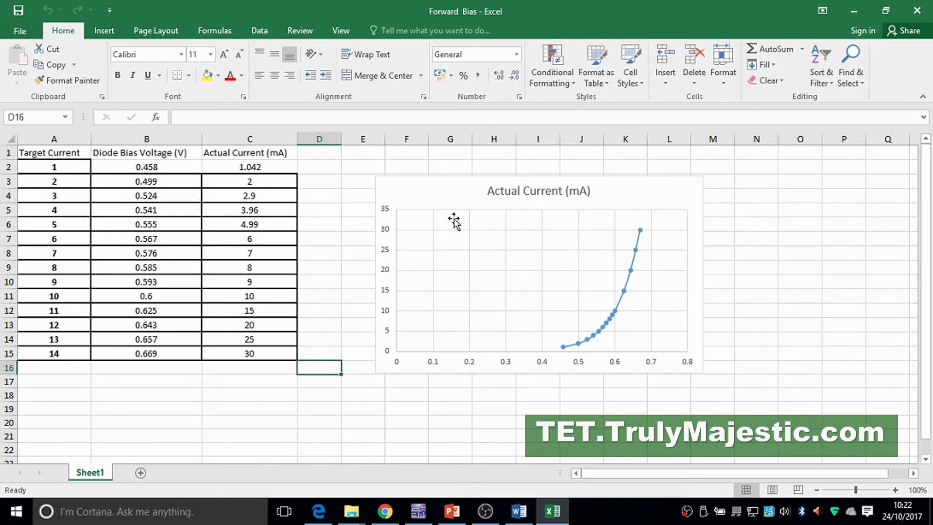
click(265, 153)
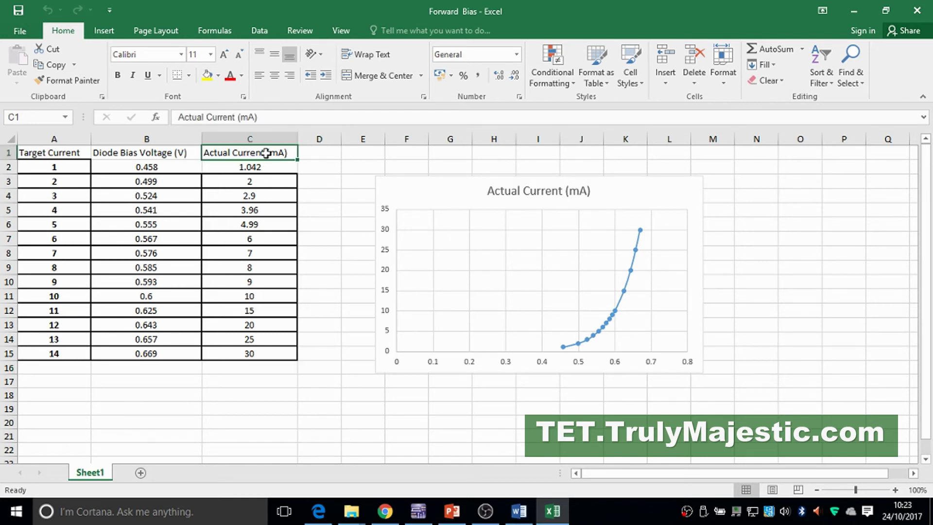
drag(146, 152, 267, 359)
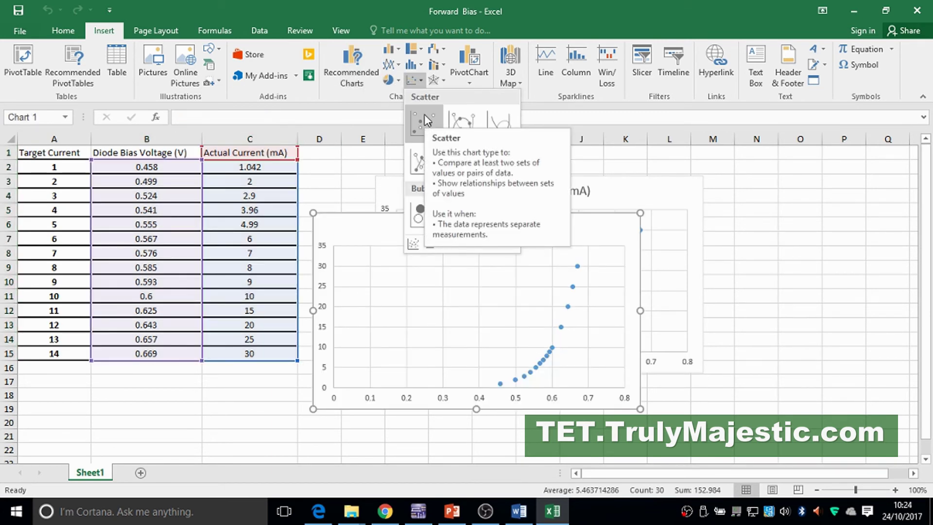
click(420, 122)
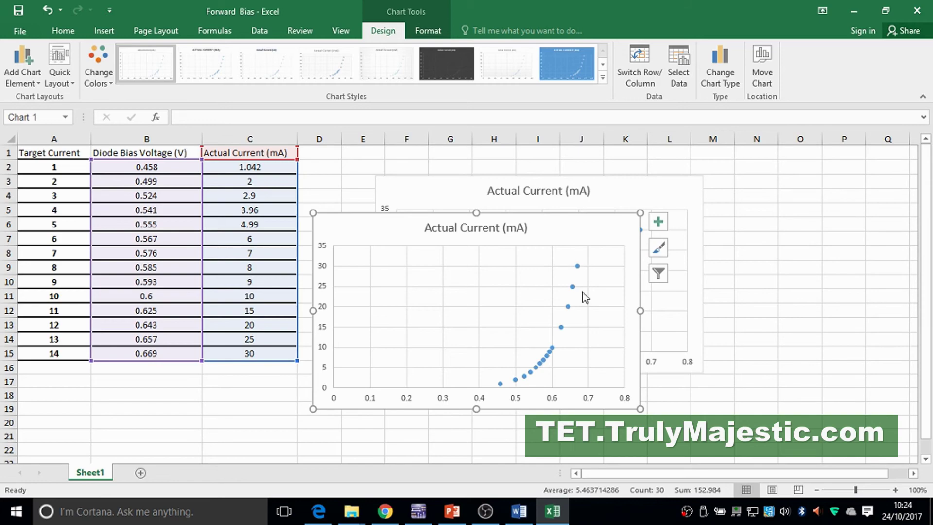
Step: Review the new scatter chart in Excel and the running diode circuit in Multisim
click(555, 510)
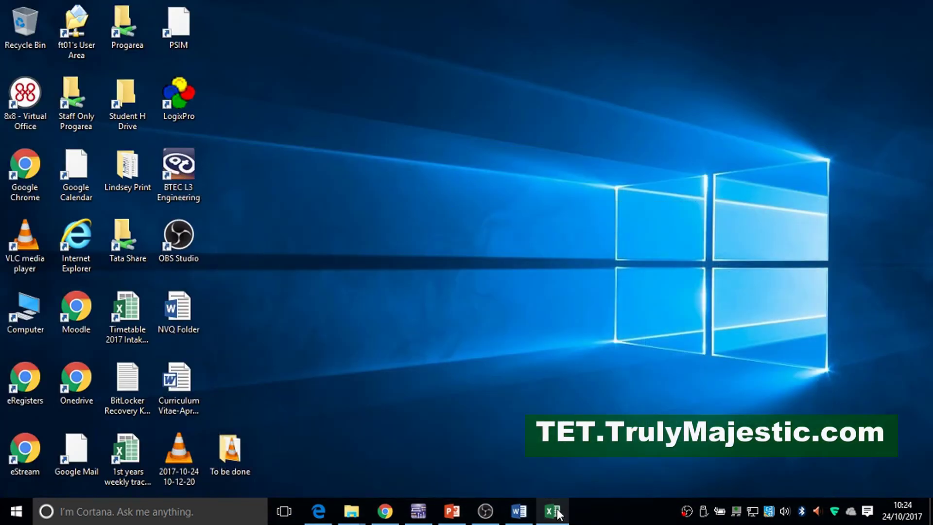
click(554, 511)
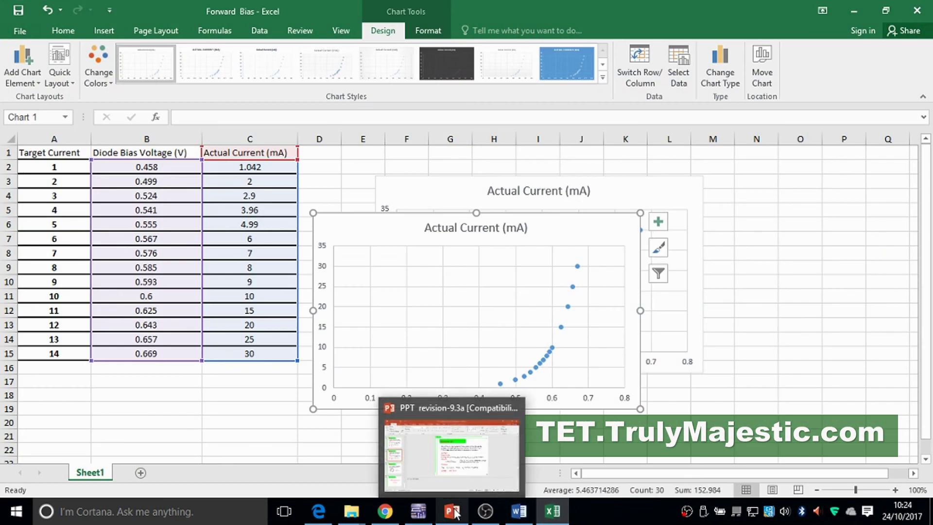
click(427, 512)
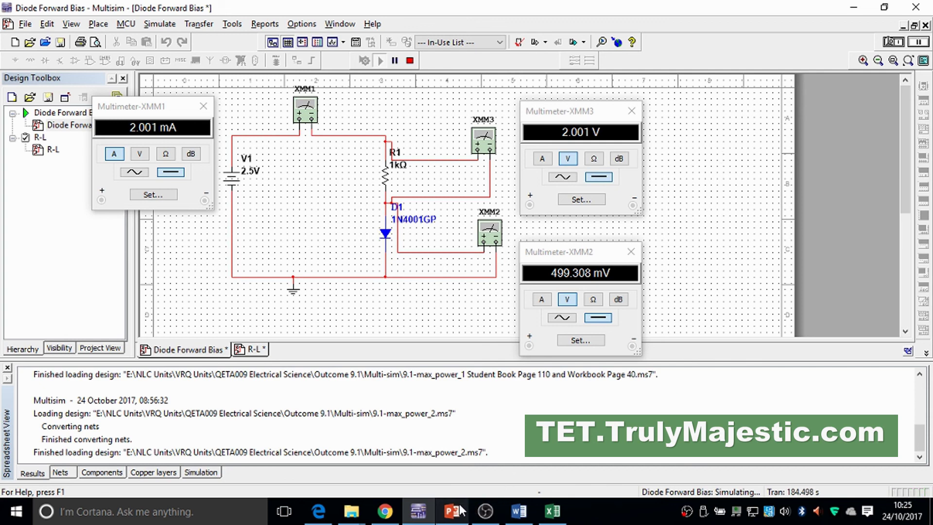
Step: Switch back to Excel and close the Forward Bias workbook
click(556, 515)
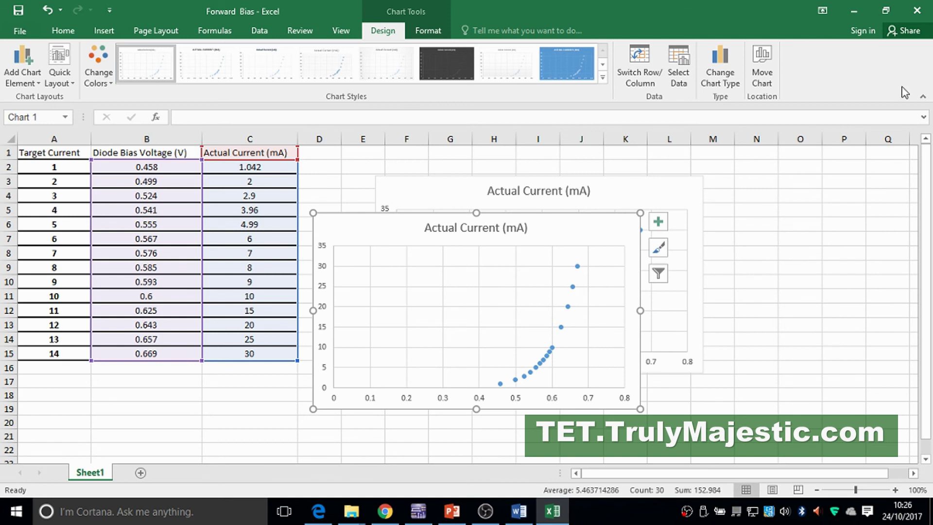
click(918, 15)
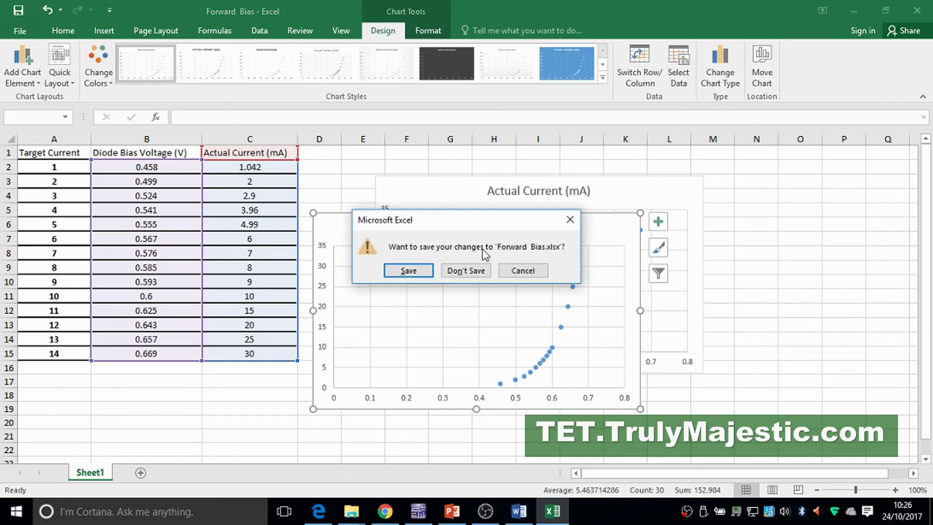